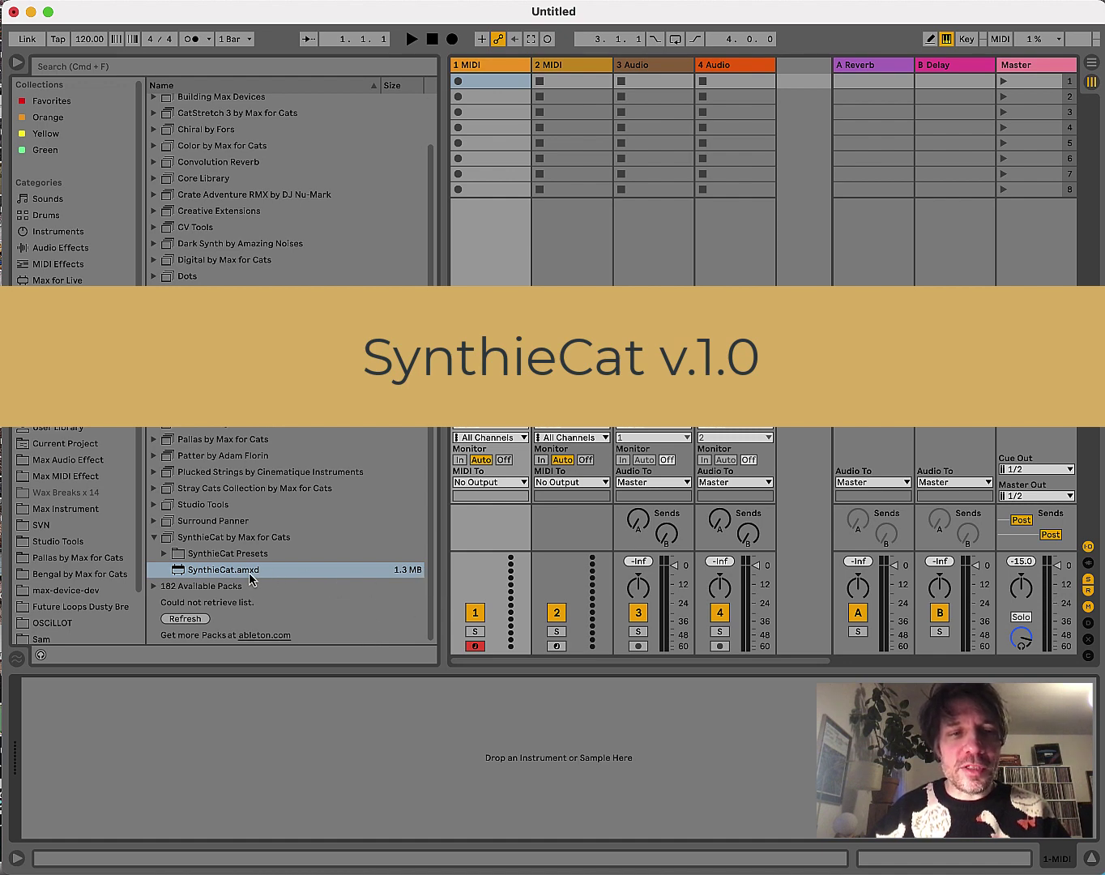
# - Drag SynthieCat.amxd from the Packs browser onto MIDI track 1 so its editor window opens
pyautogui.moveTo(223, 575); pyautogui.dragTo(481, 180)
pyautogui.moveTo(554, 151); pyautogui.dragTo(521, 61)
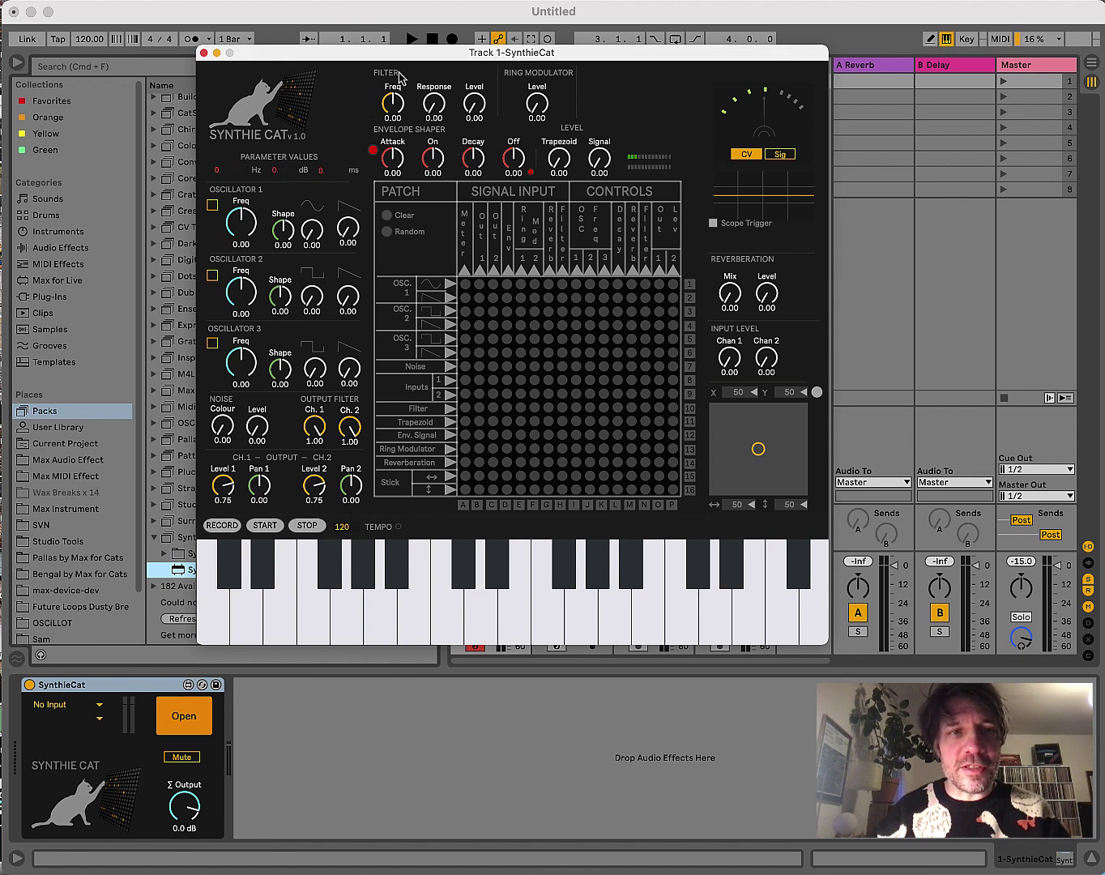
# - Shift the Track 1-SynthieCat editor window slightly to the left
pyautogui.moveTo(395, 52); pyautogui.dragTo(388, 52)
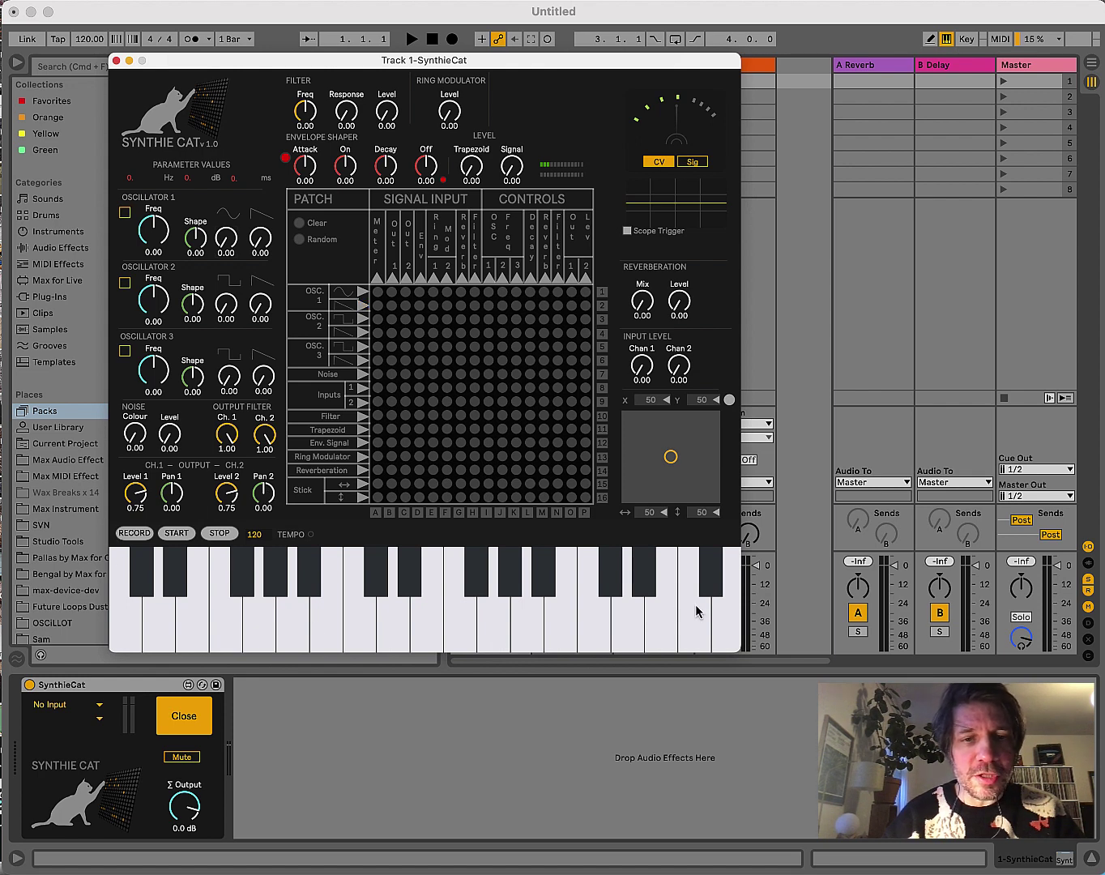
# - Play two notes on the on-screen keyboard and sweep the XY pad around
pyautogui.click(386, 623)
pyautogui.click(496, 624)
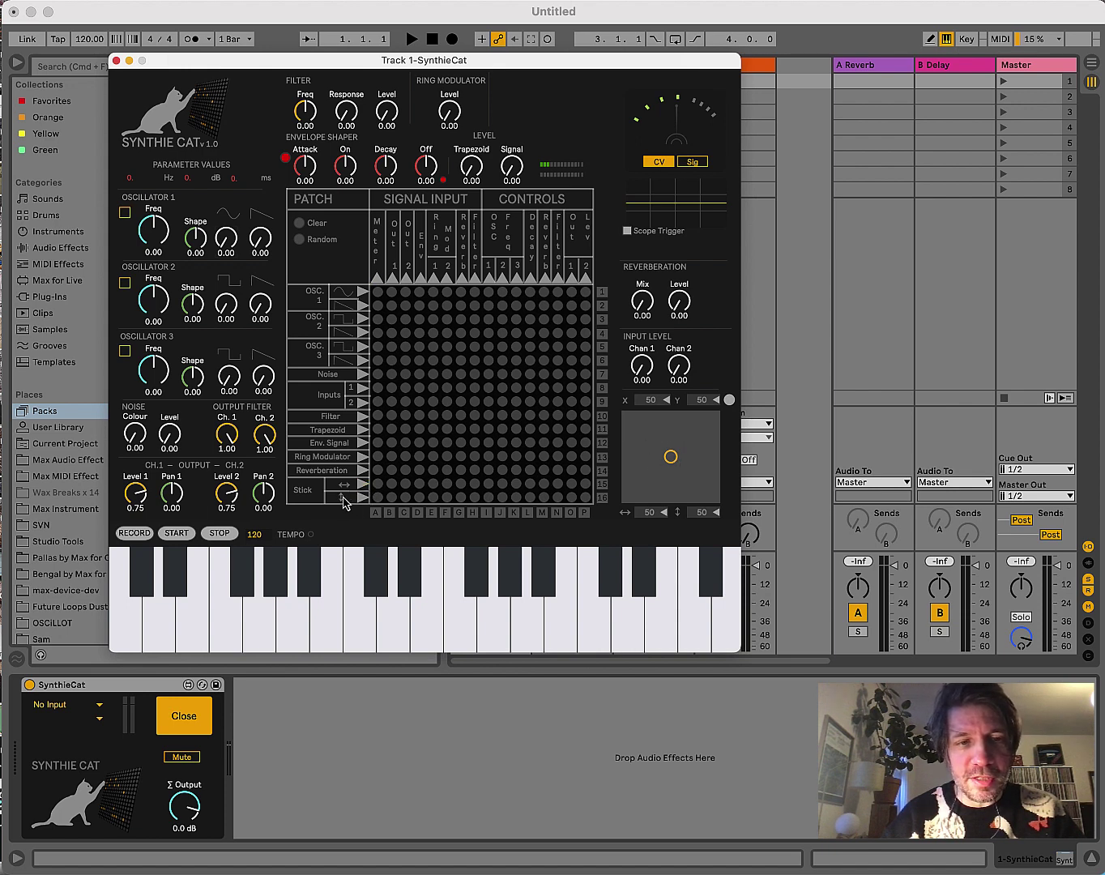
pyautogui.moveTo(670, 456)
pyautogui.mouseDown()
pyautogui.moveTo(647, 436)
pyautogui.moveTo(680, 472)
pyautogui.mouseUp()
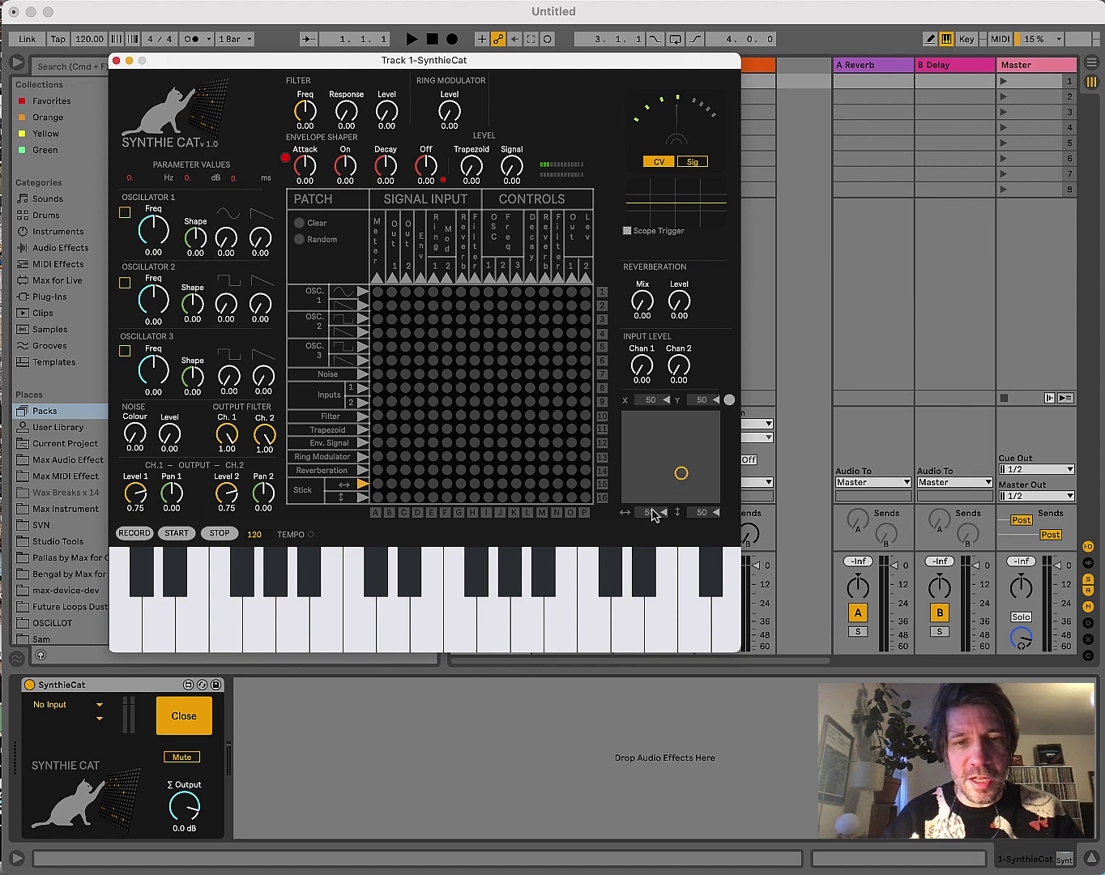
pyautogui.moveTo(682, 475)
pyautogui.mouseDown()
pyautogui.moveTo(647, 463)
pyautogui.moveTo(690, 457)
pyautogui.moveTo(661, 444)
pyautogui.moveTo(690, 456)
pyautogui.mouseUp()
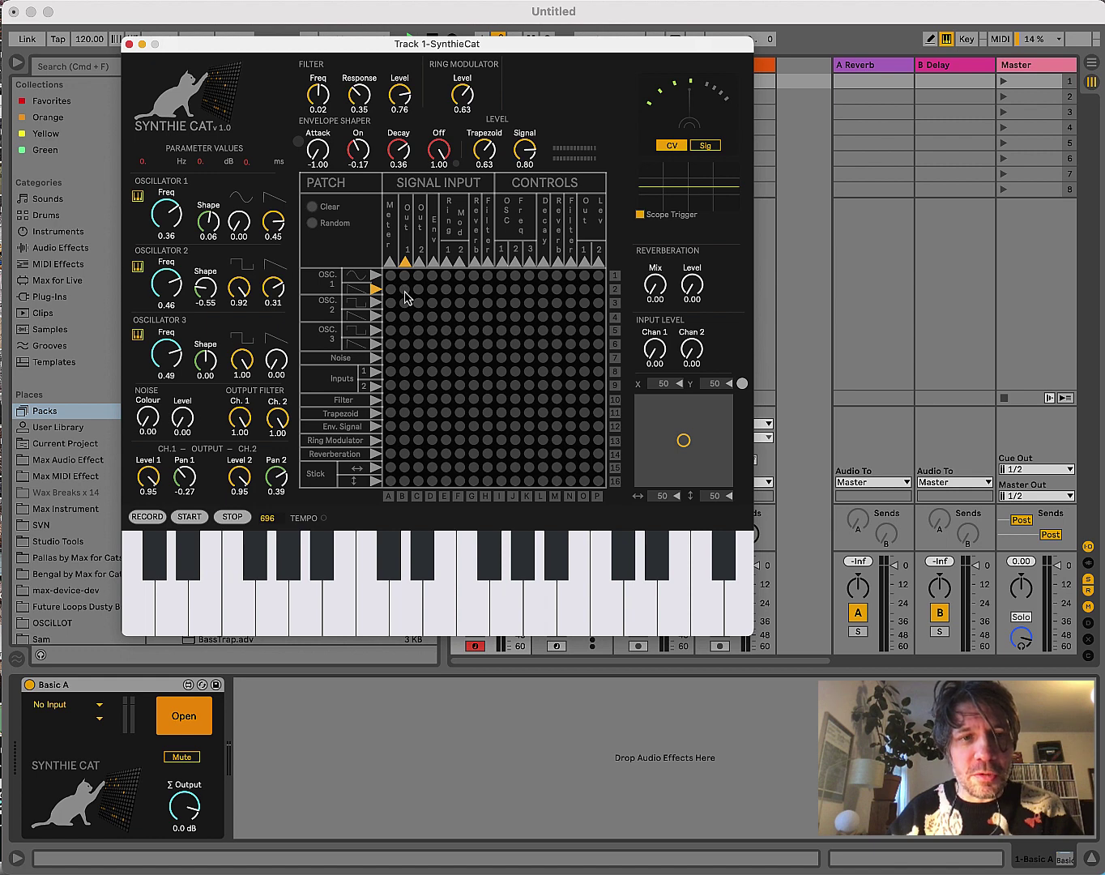
# - Patch oscillator 1 to Out 1 and Out 2, pan channel 1 left, and lower oscillator 1's saw and pitch
pyautogui.click(404, 289)
pyautogui.click(417, 289)
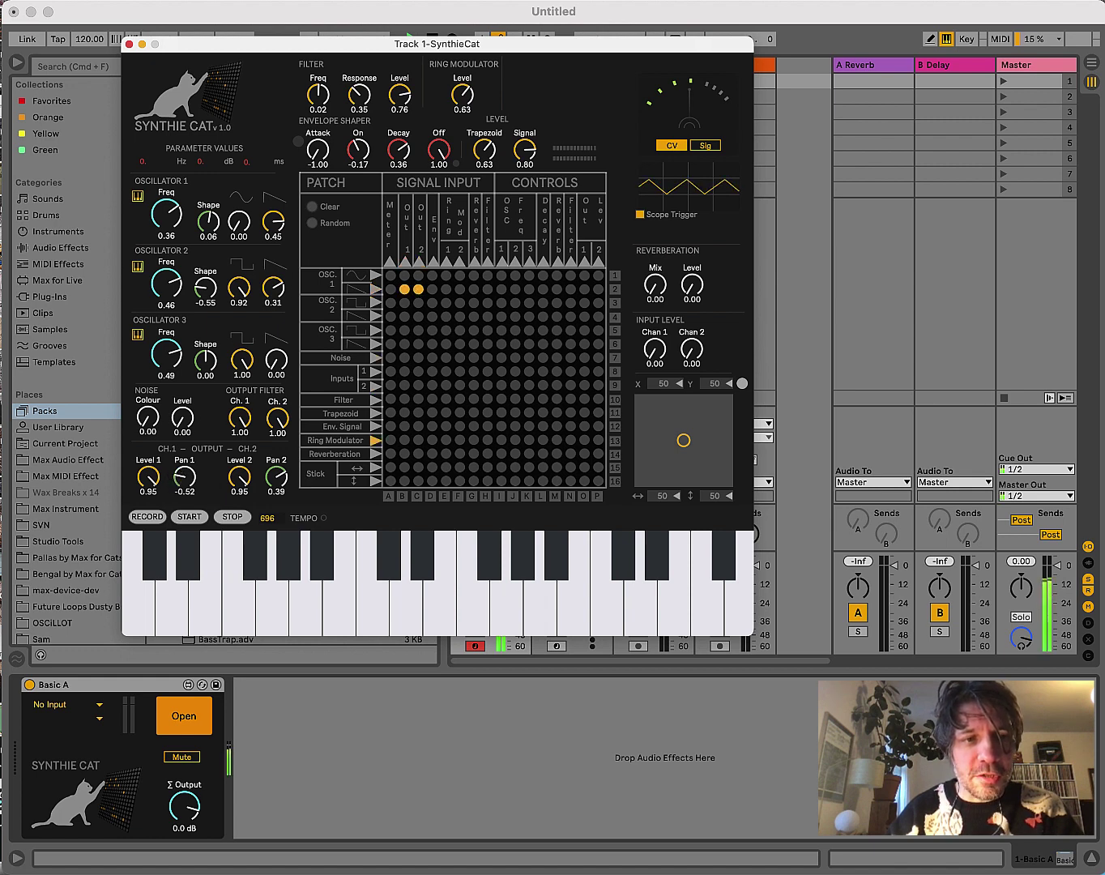
pyautogui.moveTo(185, 478); pyautogui.dragTo(153, 488)
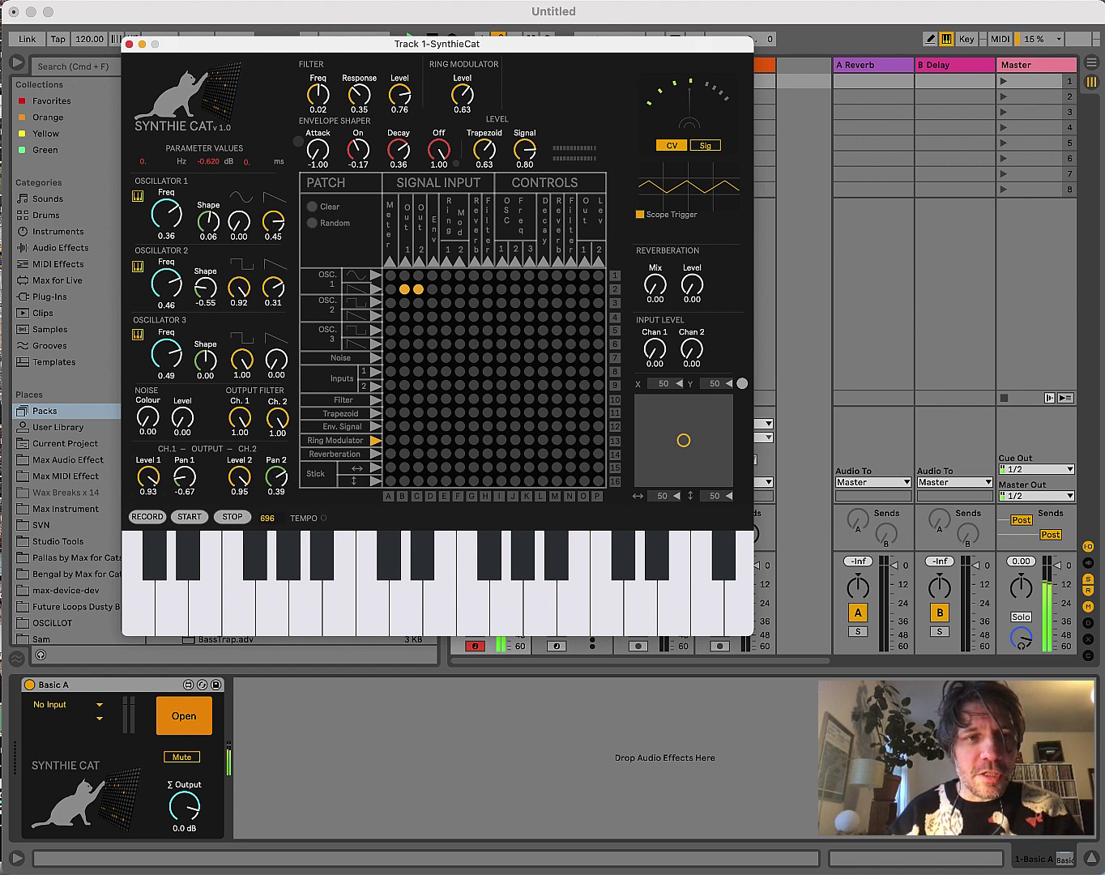
pyautogui.moveTo(272, 220)
pyautogui.mouseDown()
pyautogui.moveTo(272, 246)
pyautogui.moveTo(273, 208)
pyautogui.moveTo(273, 218)
pyautogui.mouseUp()
pyautogui.moveTo(166, 213)
pyautogui.mouseDown()
pyautogui.moveTo(166, 234)
pyautogui.moveTo(168, 215)
pyautogui.mouseUp()
# - Trim oscillator 1's saw, then retune oscillator 3 to frequency 0.03 with saw level 0.07
pyautogui.moveTo(274, 223); pyautogui.dragTo(277, 231)
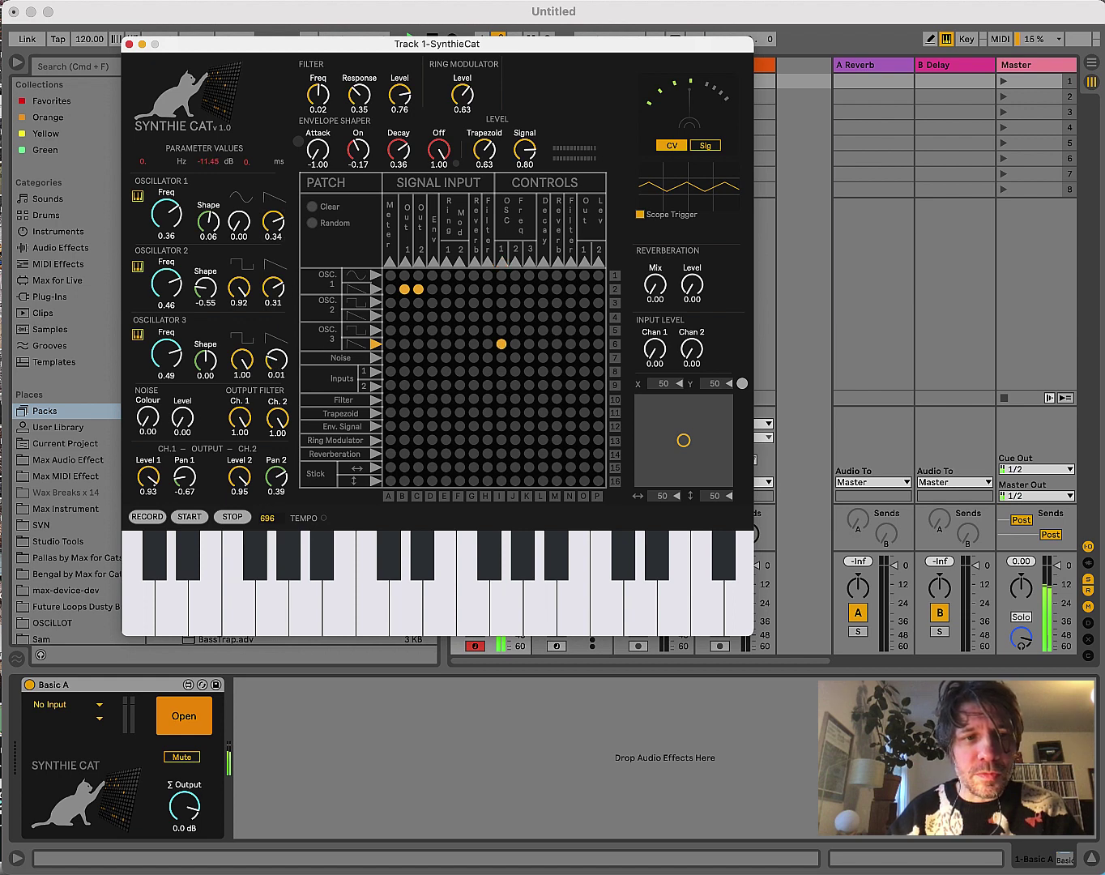
pyautogui.moveTo(276, 357); pyautogui.dragTo(277, 350)
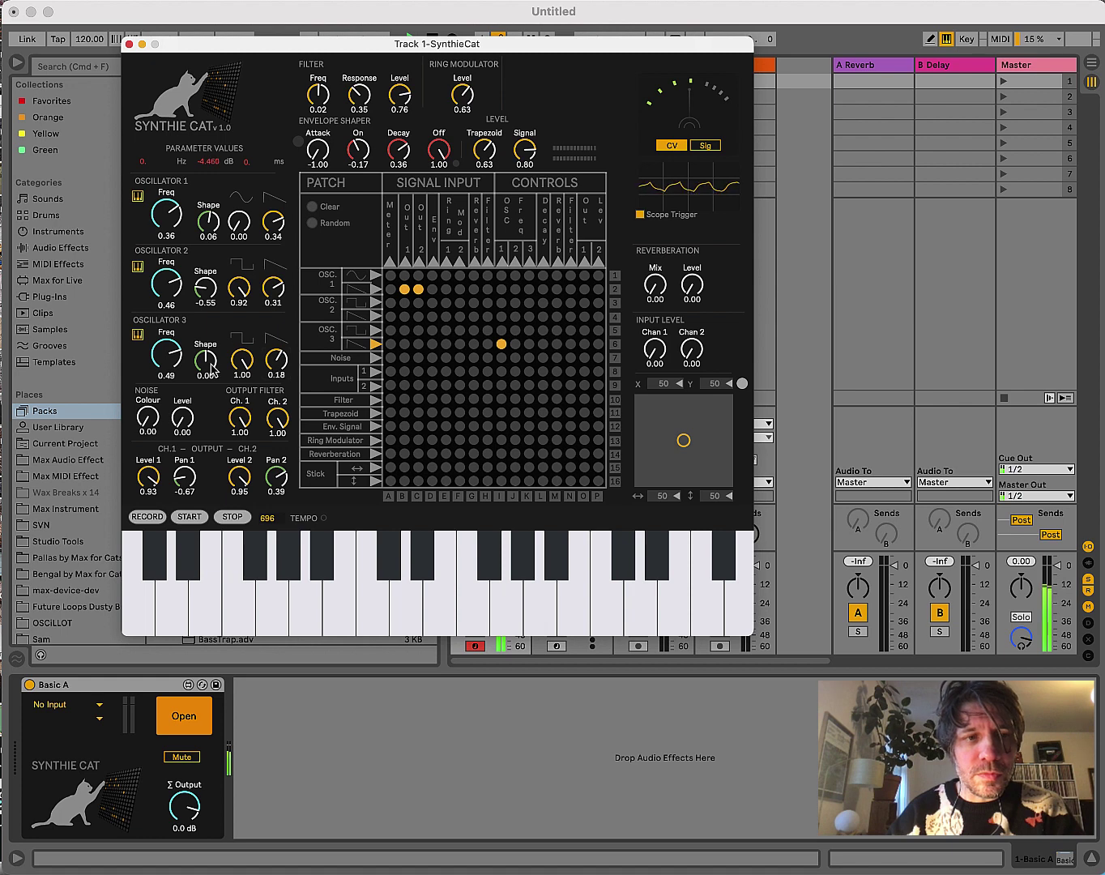
pyautogui.moveTo(172, 357)
pyautogui.mouseDown()
pyautogui.moveTo(172, 334)
pyautogui.moveTo(170, 373)
pyautogui.moveTo(172, 361)
pyautogui.mouseUp()
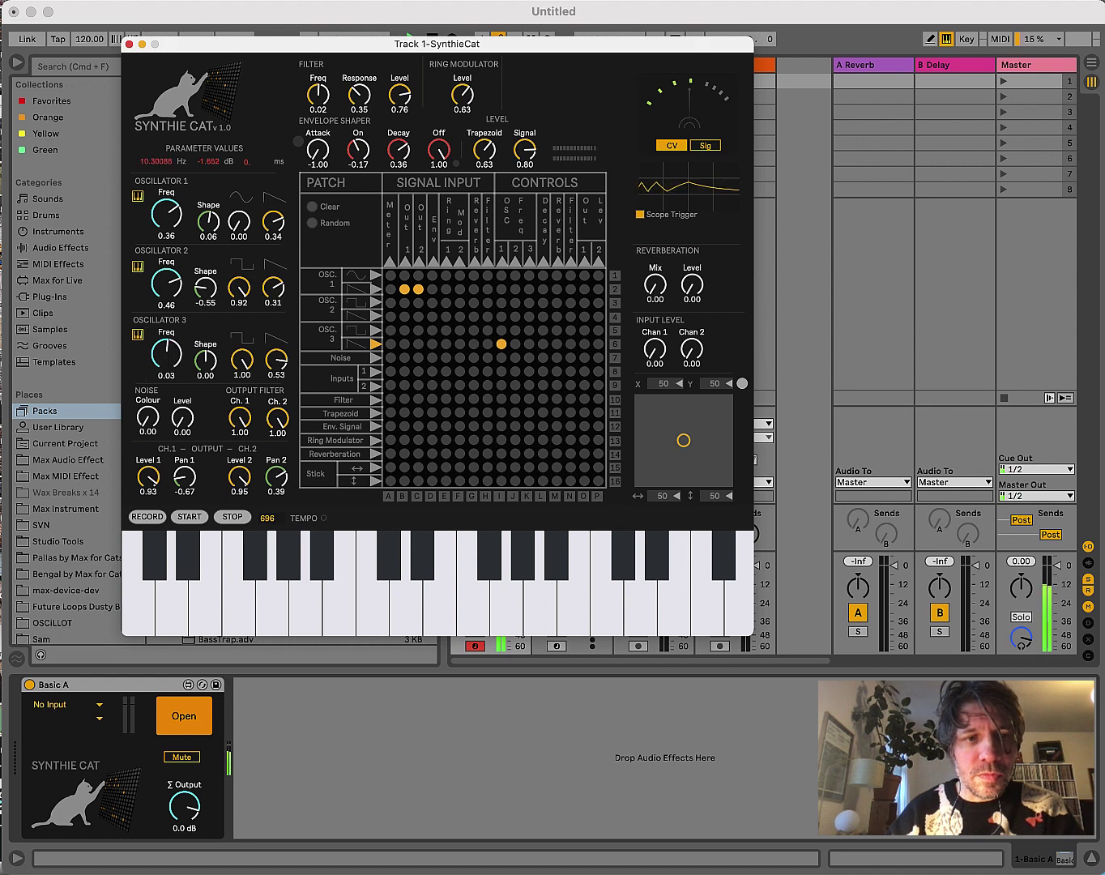
pyautogui.moveTo(276, 359); pyautogui.dragTo(276, 375)
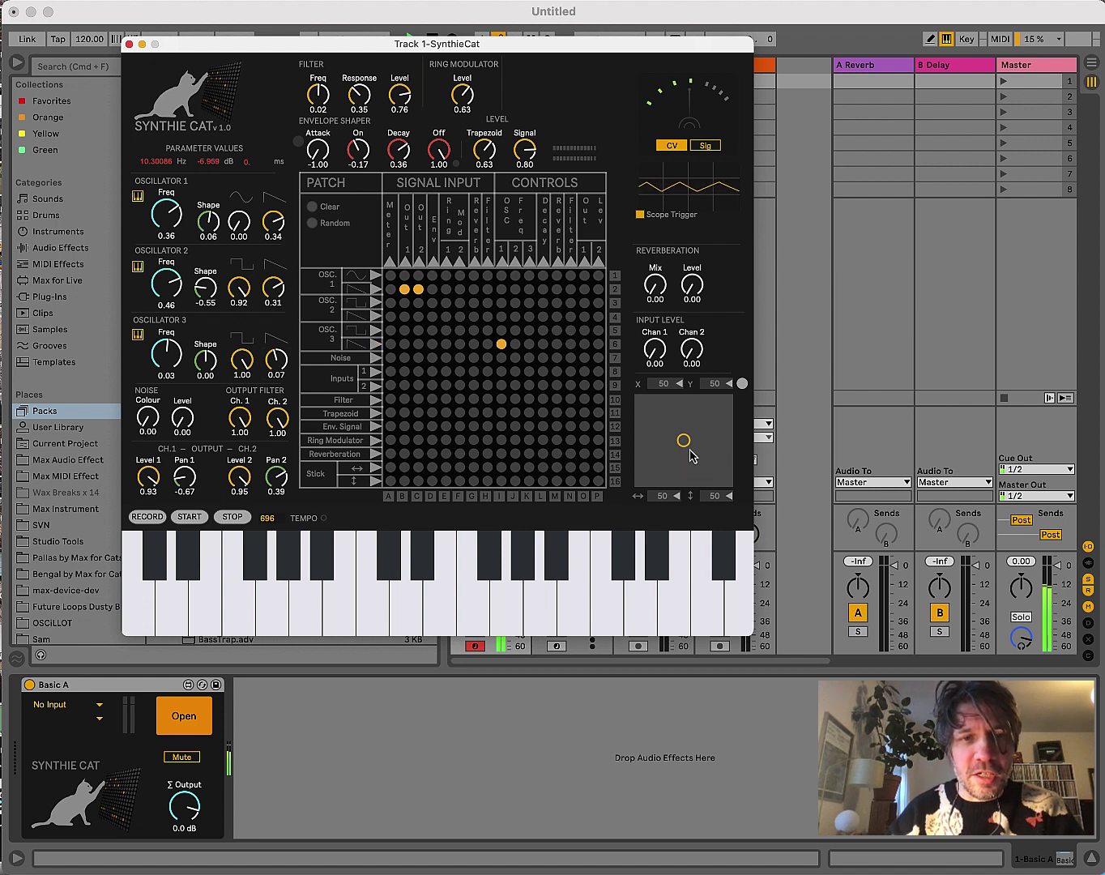
# - Patch the XY pad's horizontal and vertical axes to oscillator 3 frequency and sweep the pad
pyautogui.click(529, 481)
pyautogui.click(528, 468)
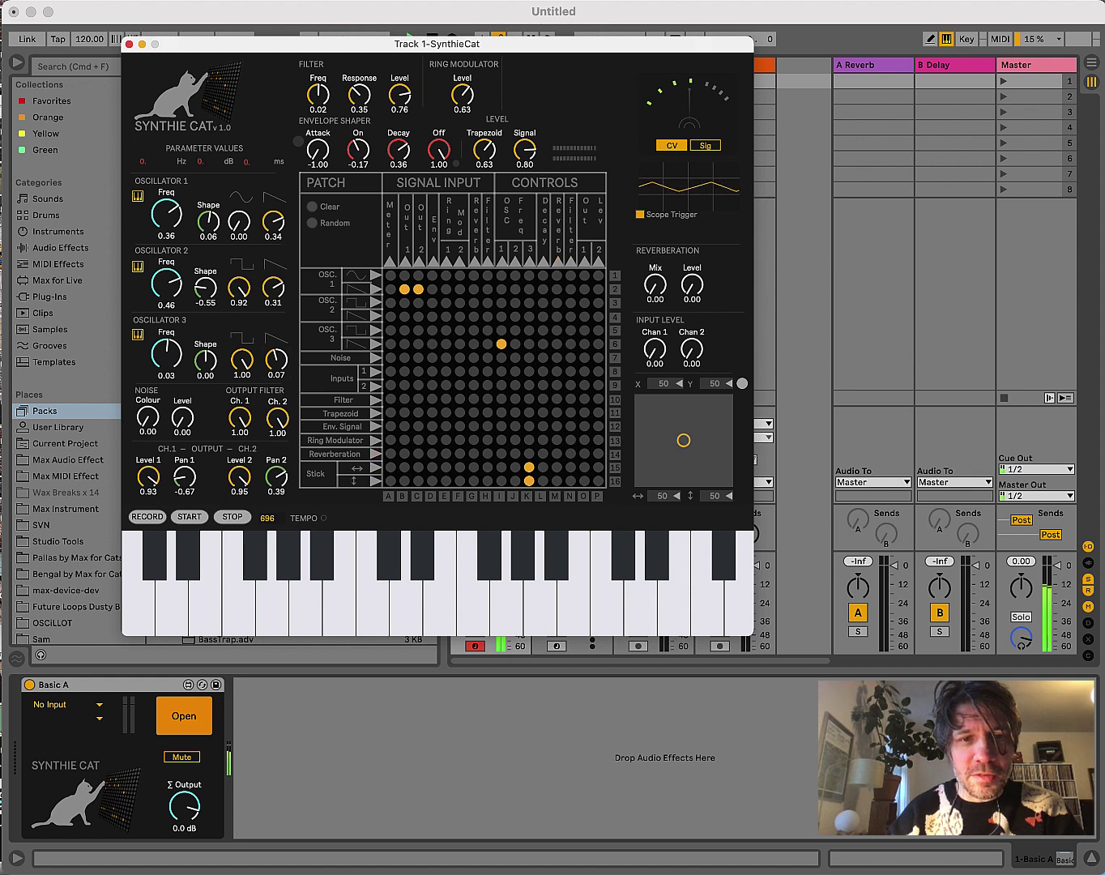
pyautogui.moveTo(699, 425)
pyautogui.mouseDown()
pyautogui.moveTo(708, 414)
pyautogui.moveTo(679, 426)
pyautogui.moveTo(700, 448)
pyautogui.moveTo(662, 428)
pyautogui.moveTo(715, 405)
pyautogui.mouseUp()
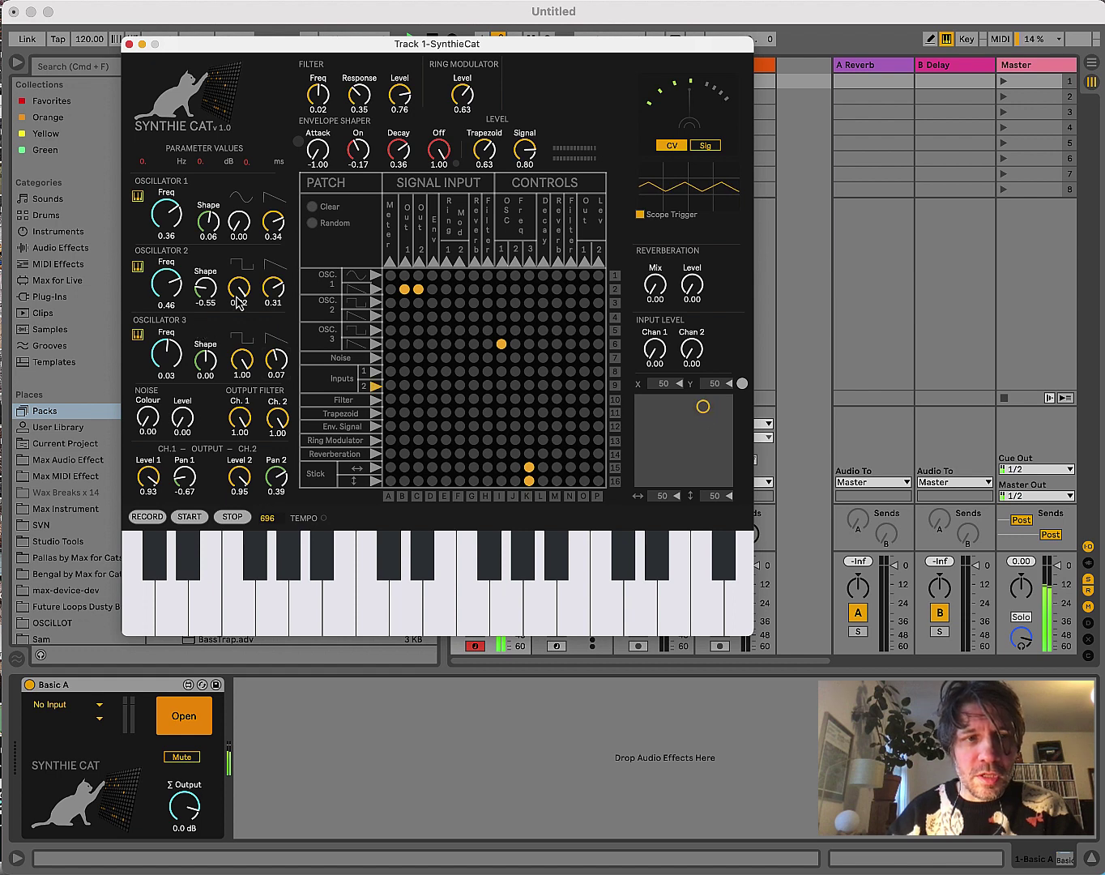
# - Raise oscillator 2 and 1 saw levels to 0.74 and 0.64, lift oscillator 3's saw, and move the XY pad
pyautogui.moveTo(280, 296); pyautogui.dragTo(280, 290)
pyautogui.moveTo(279, 229); pyautogui.dragTo(279, 222)
pyautogui.moveTo(695, 421)
pyautogui.mouseDown()
pyautogui.moveTo(670, 434)
pyautogui.moveTo(668, 417)
pyautogui.moveTo(713, 404)
pyautogui.mouseUp()
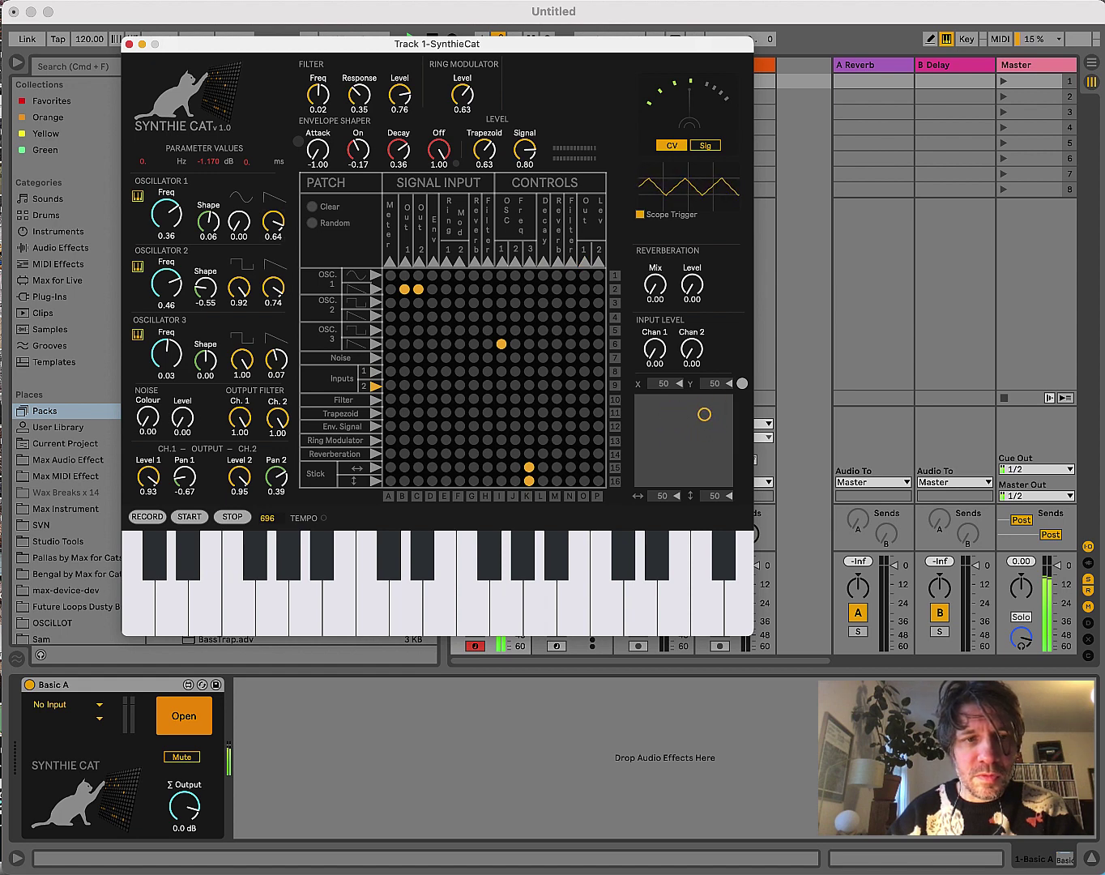
pyautogui.moveTo(703, 414); pyautogui.dragTo(697, 402)
pyautogui.moveTo(275, 368); pyautogui.dragTo(276, 364)
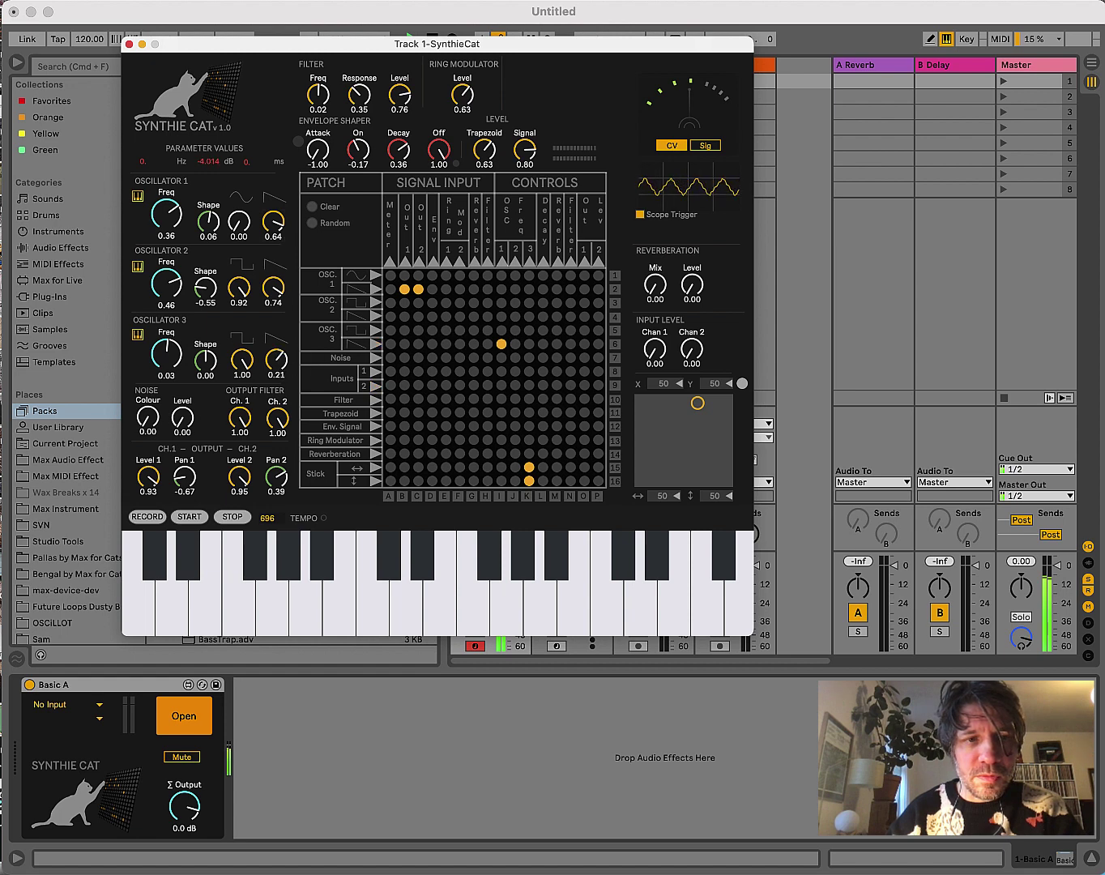
pyautogui.moveTo(677, 410); pyautogui.dragTo(650, 439)
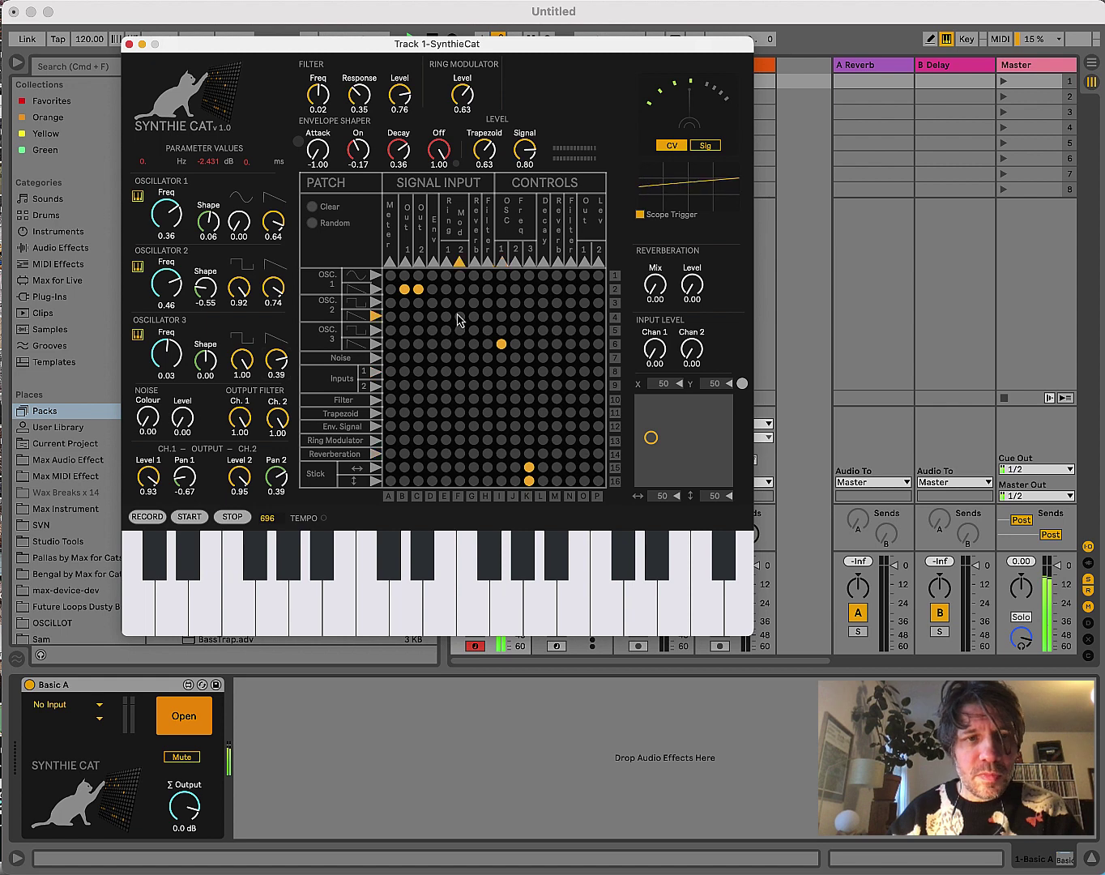
# - Clear every connection in SynthieCat's Patch section
pyautogui.click(311, 208)
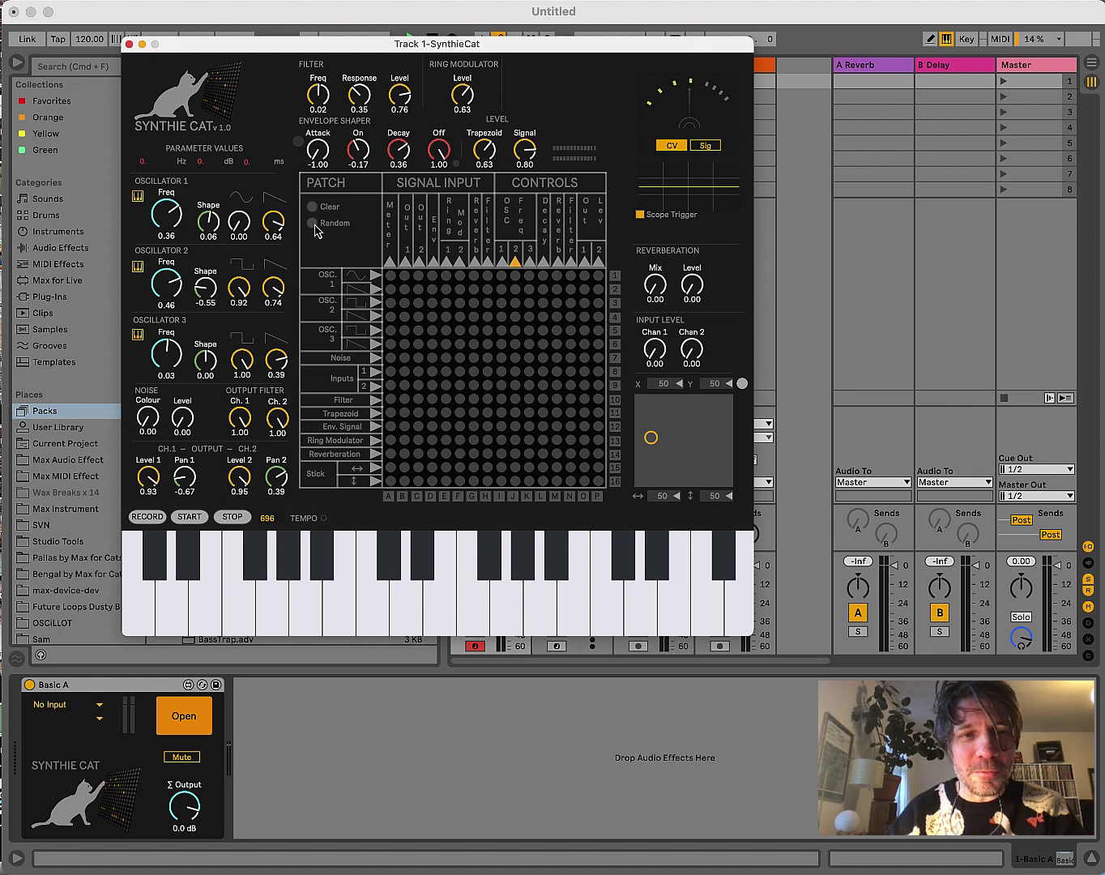
# - Fill the patch matrix with random connections, retune oscillators 1–3, and add coloured noise
pyautogui.click(313, 224)
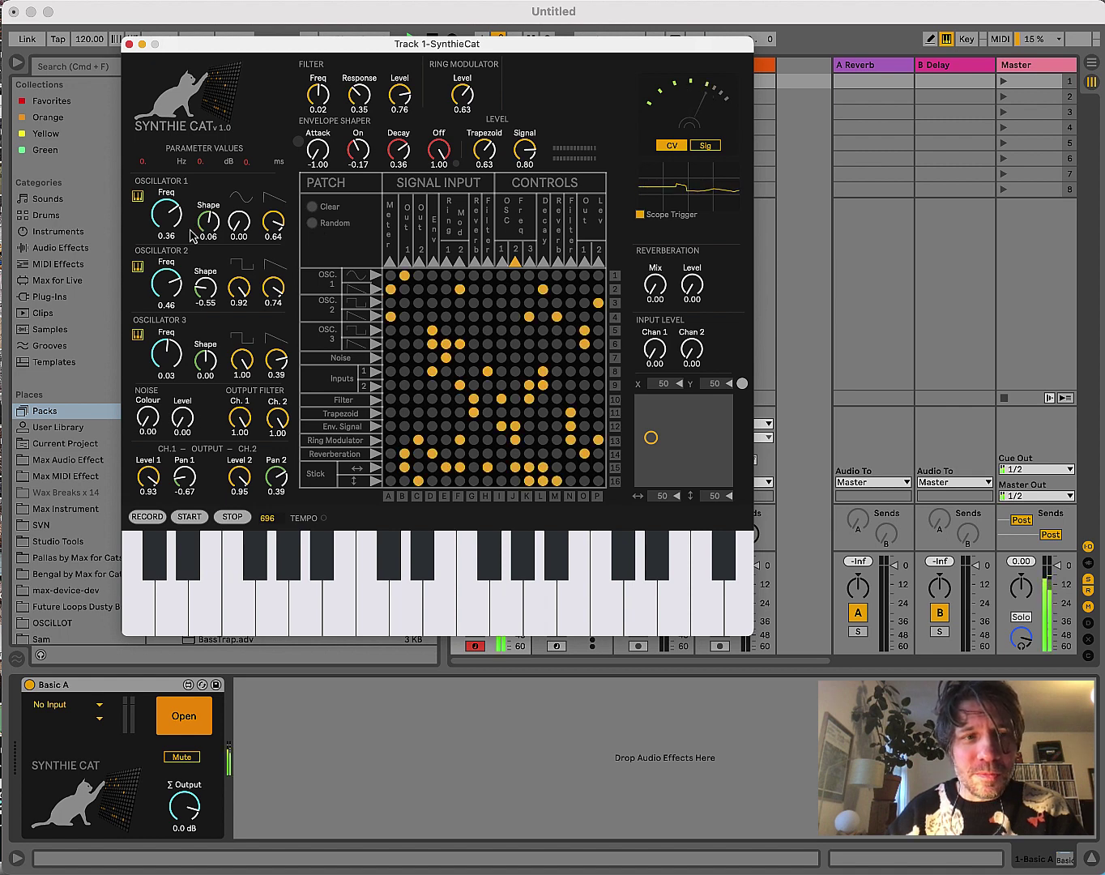
pyautogui.moveTo(166, 285); pyautogui.dragTo(167, 312)
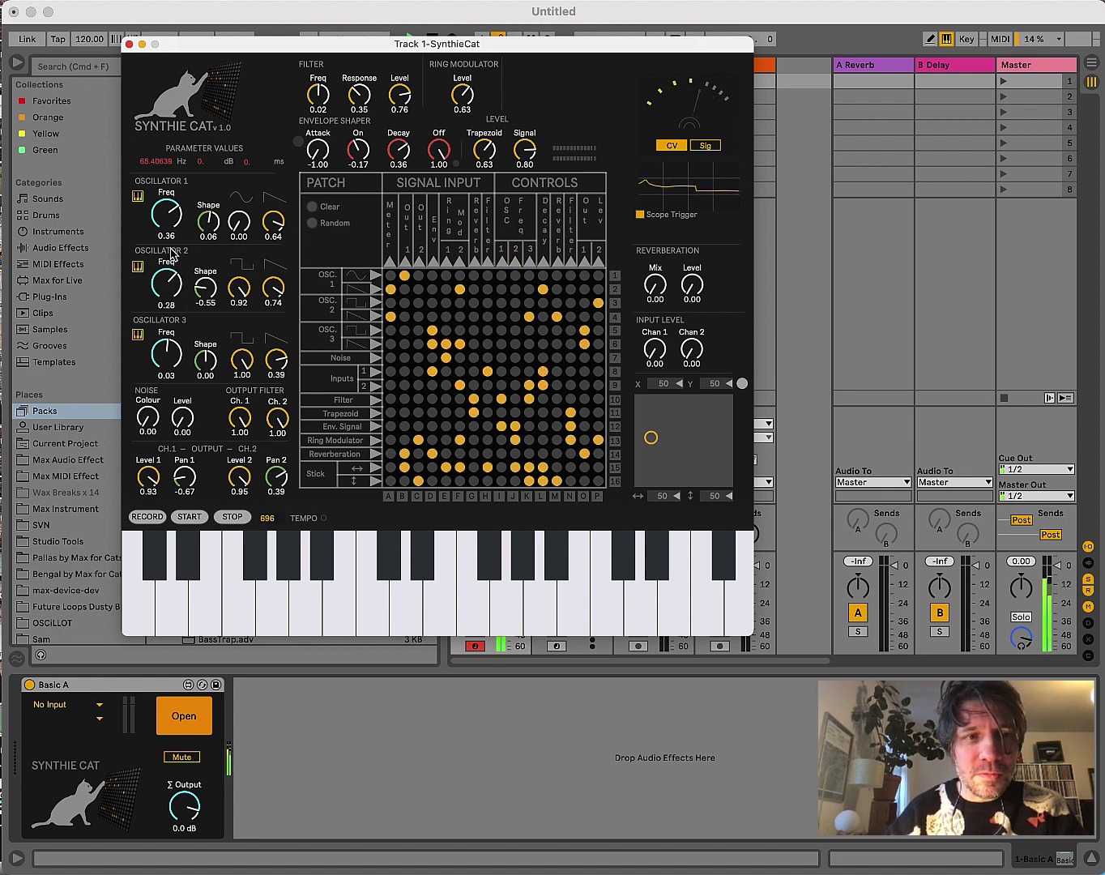
pyautogui.moveTo(178, 217); pyautogui.dragTo(178, 186)
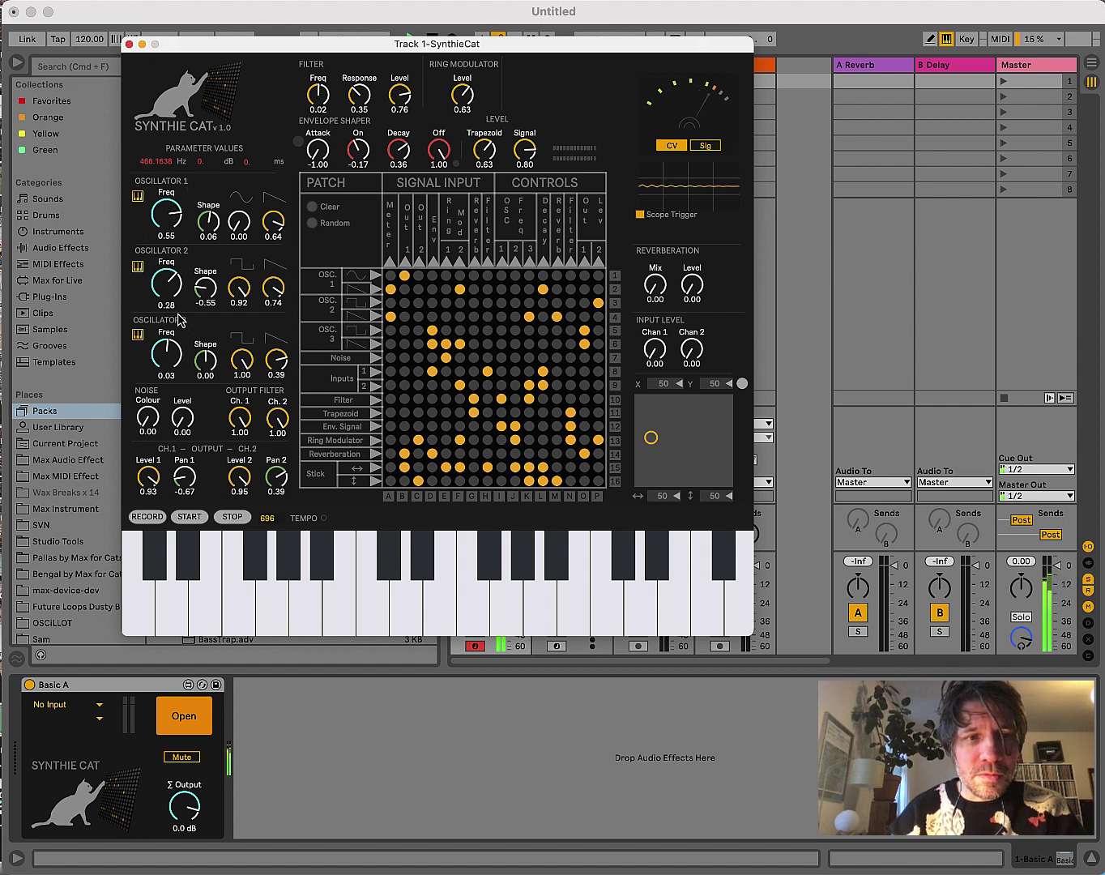
pyautogui.moveTo(178, 365); pyautogui.dragTo(178, 325)
pyautogui.moveTo(245, 365); pyautogui.dragTo(212, 388)
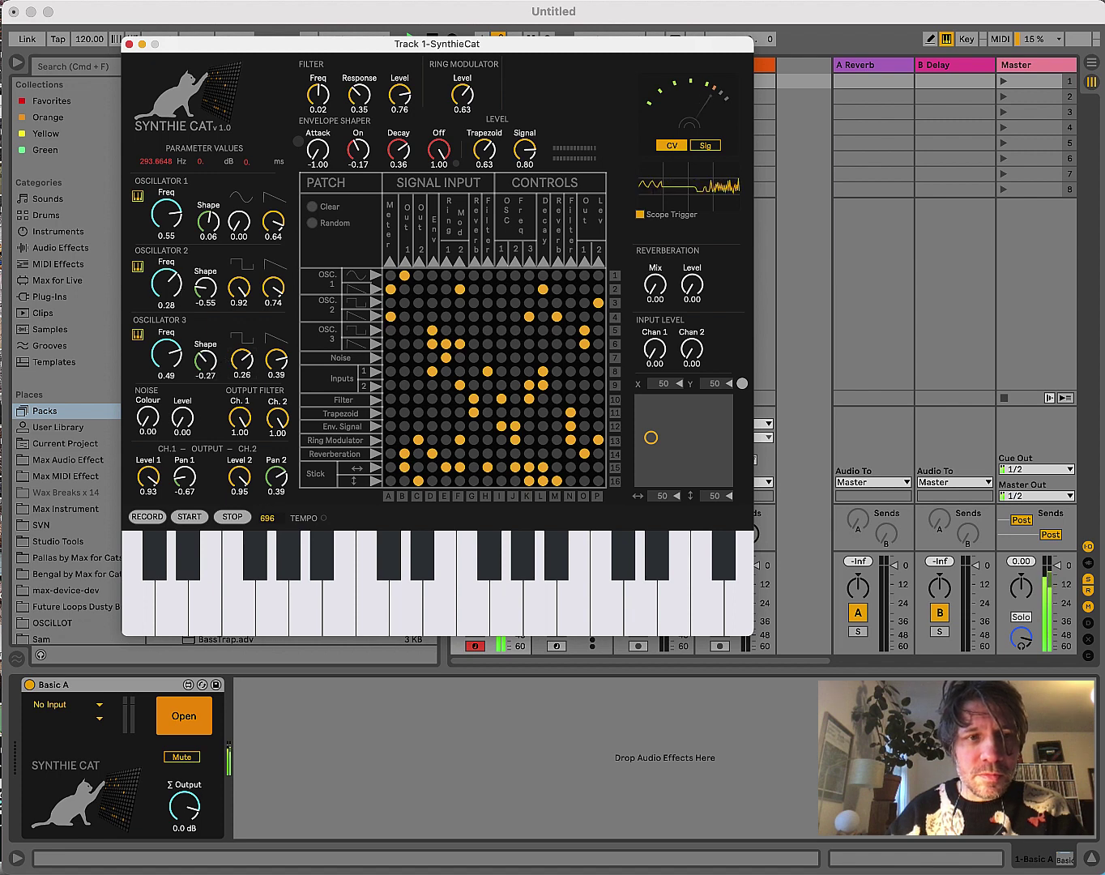
pyautogui.moveTo(173, 290)
pyautogui.mouseDown()
pyautogui.moveTo(173, 311)
pyautogui.moveTo(173, 280)
pyautogui.mouseUp()
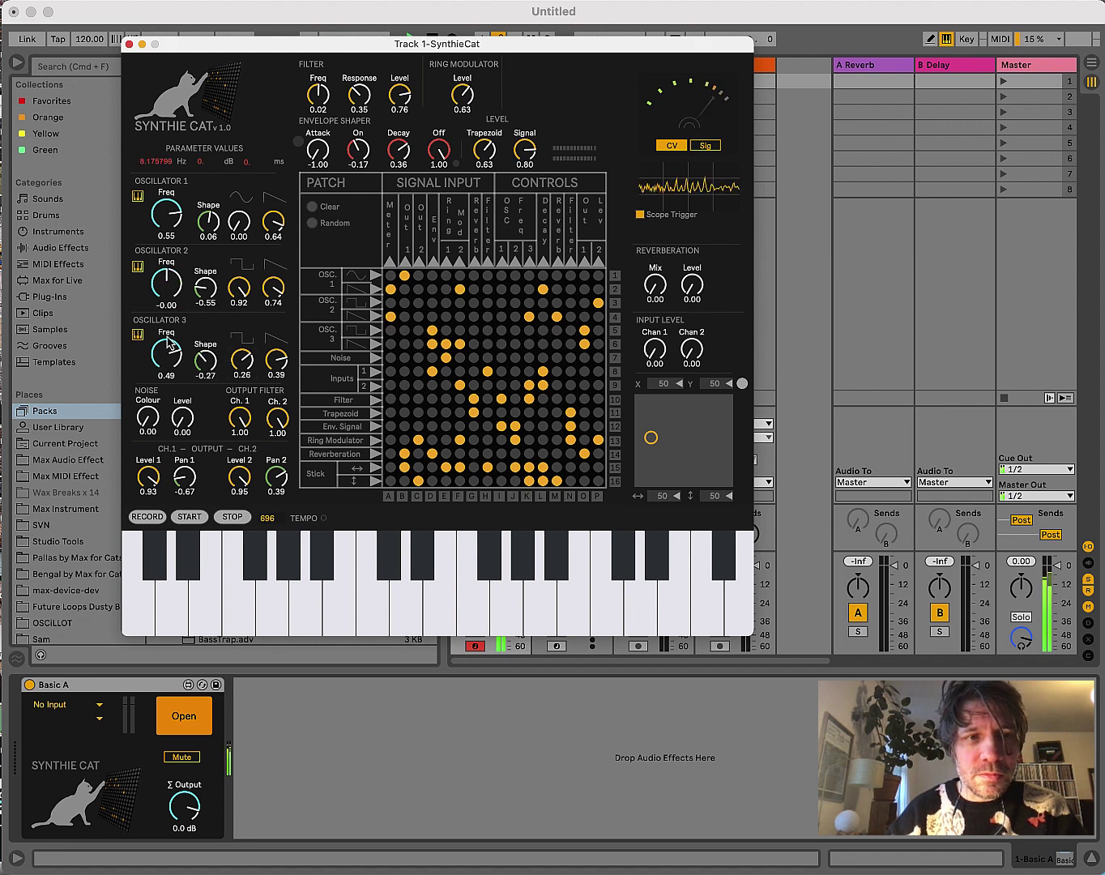
pyautogui.moveTo(169, 341); pyautogui.dragTo(168, 350)
pyautogui.moveTo(148, 418); pyautogui.dragTo(183, 401)
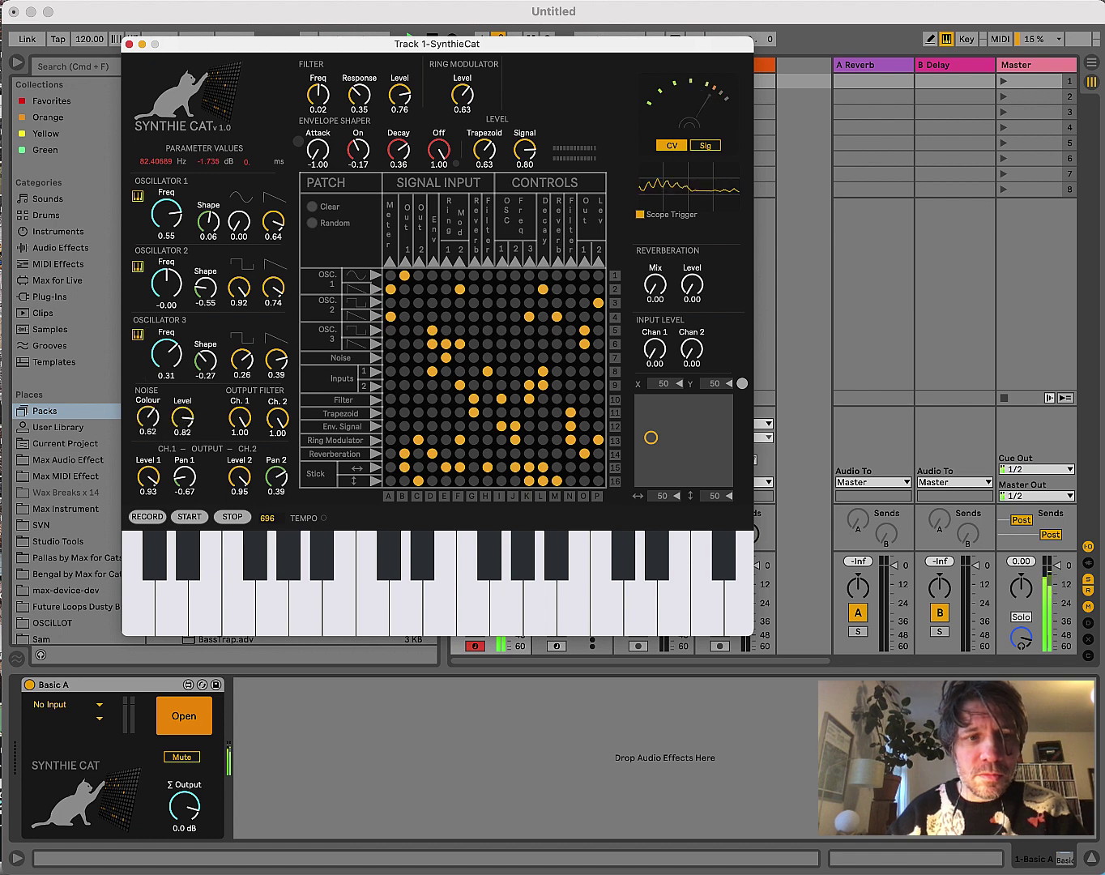
# - Lower oscillator 1's pitch, set filter to -0.39, oscillator 3 to -0.63, pan 1 to -0.21, then clear the matrix
pyautogui.moveTo(180, 229); pyautogui.dragTo(179, 235)
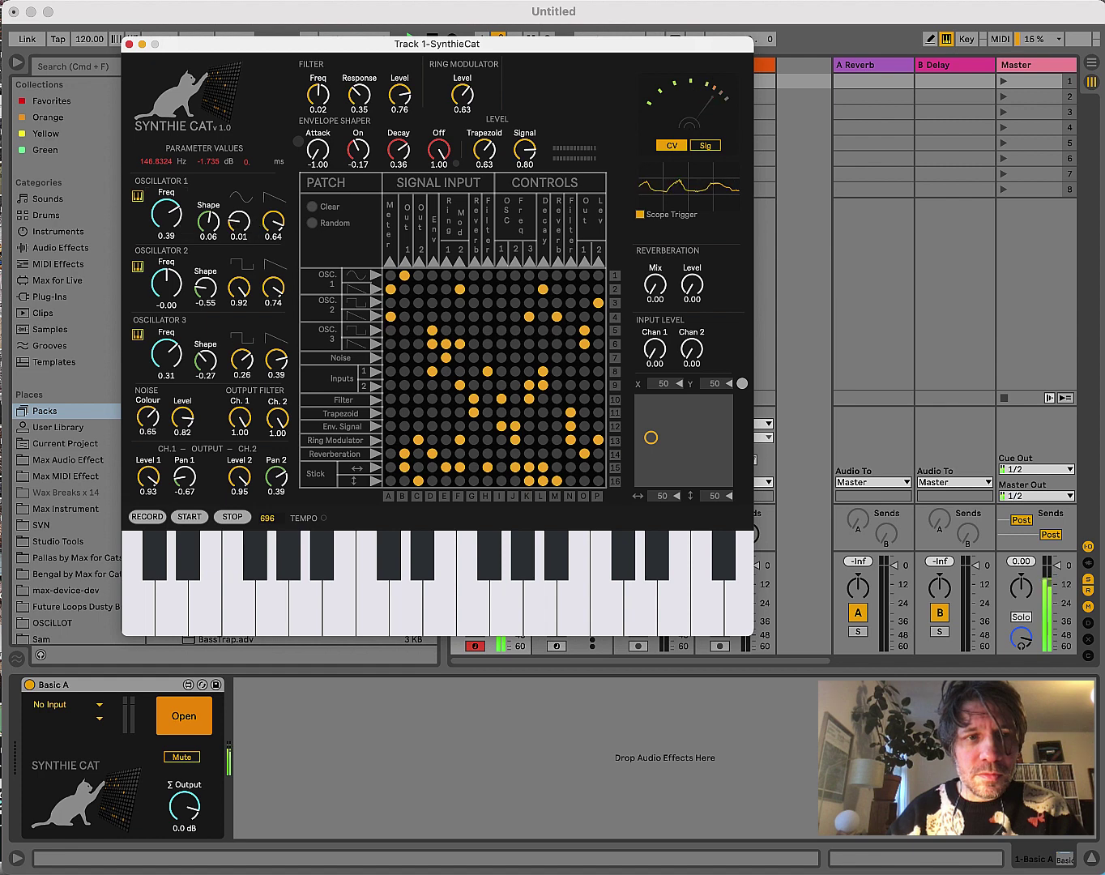
pyautogui.moveTo(238, 221); pyautogui.dragTo(239, 222)
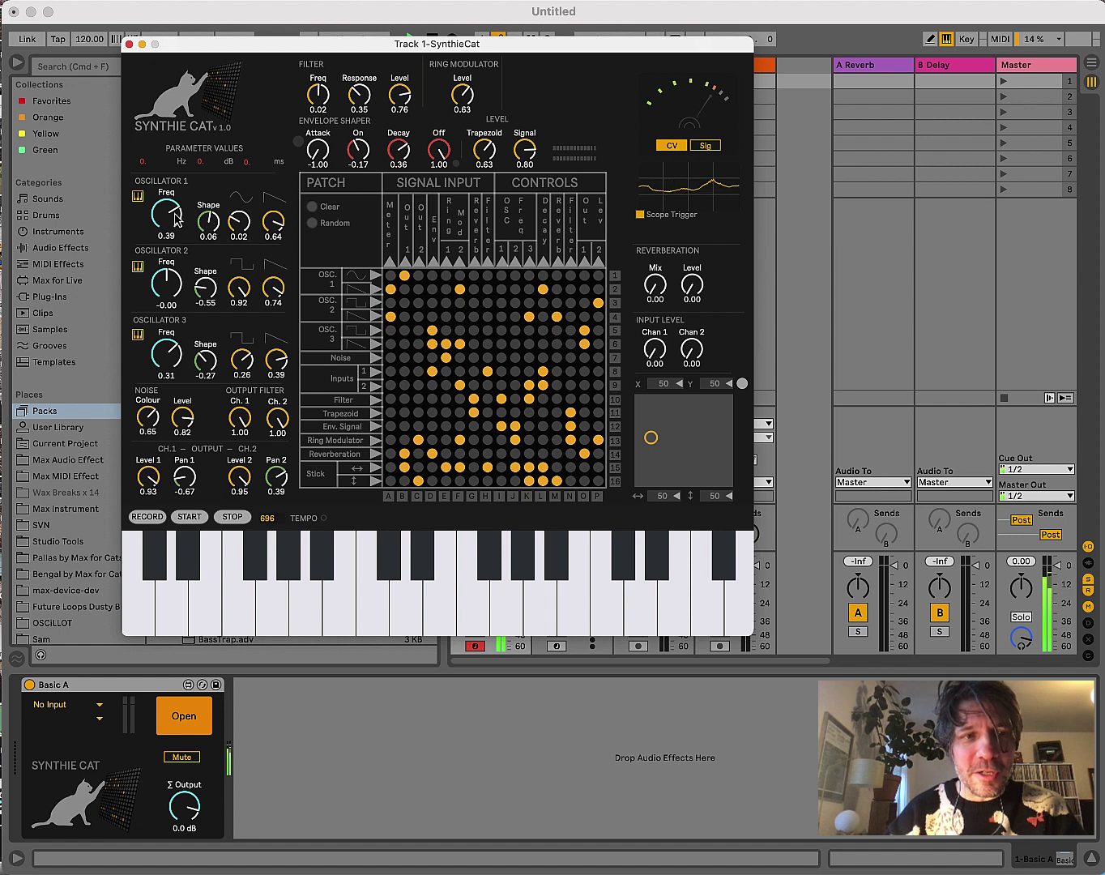
pyautogui.moveTo(166, 216); pyautogui.dragTo(166, 226)
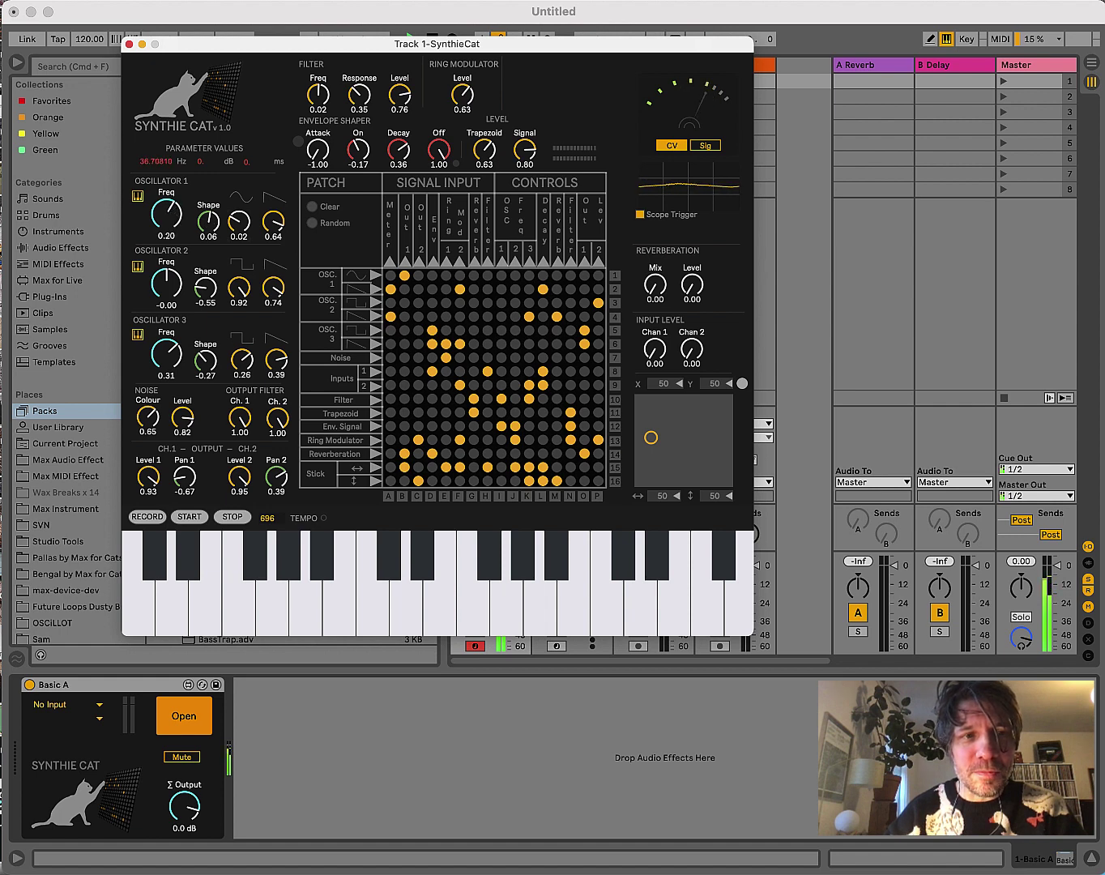
pyautogui.moveTo(173, 213); pyautogui.dragTo(172, 217)
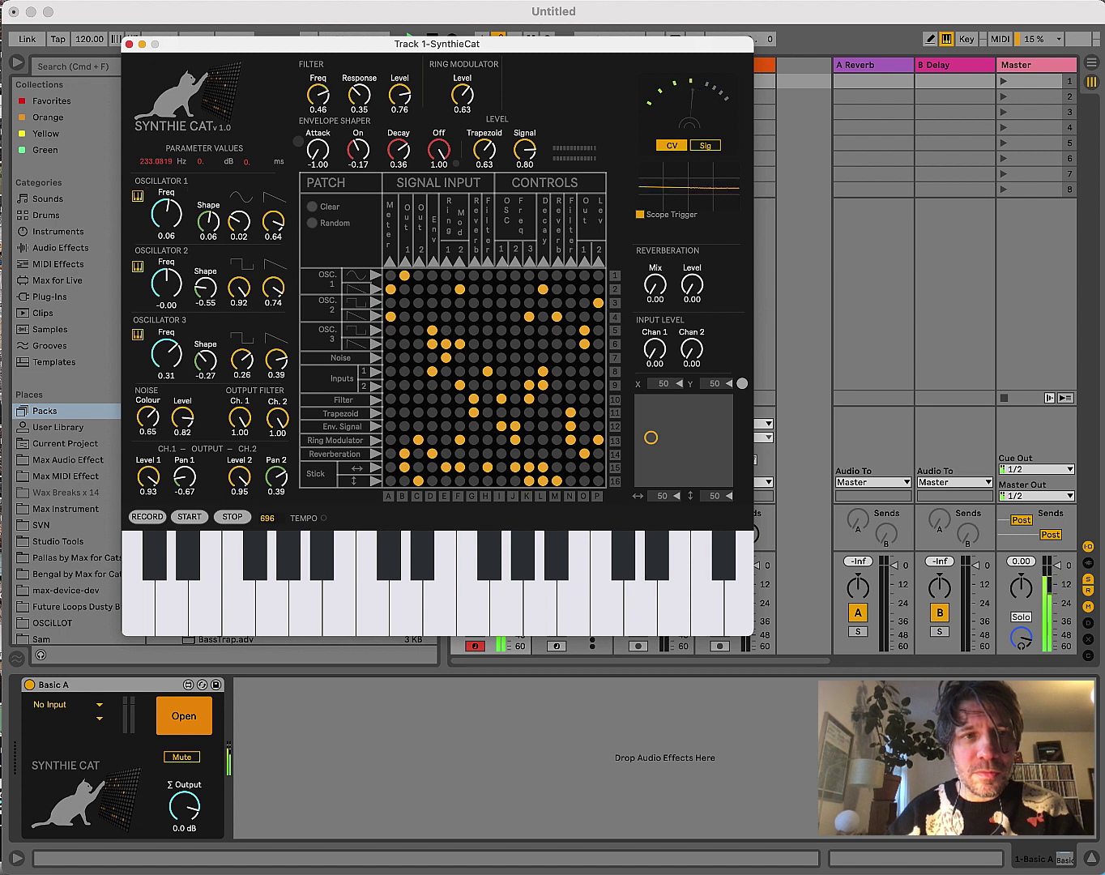
pyautogui.moveTo(319, 95)
pyautogui.mouseDown()
pyautogui.moveTo(319, 73)
pyautogui.moveTo(359, 86)
pyautogui.moveTo(359, 63)
pyautogui.moveTo(319, 116)
pyautogui.moveTo(320, 158)
pyautogui.mouseUp()
pyautogui.moveTo(166, 349); pyautogui.dragTo(167, 377)
pyautogui.moveTo(190, 464); pyautogui.dragTo(188, 445)
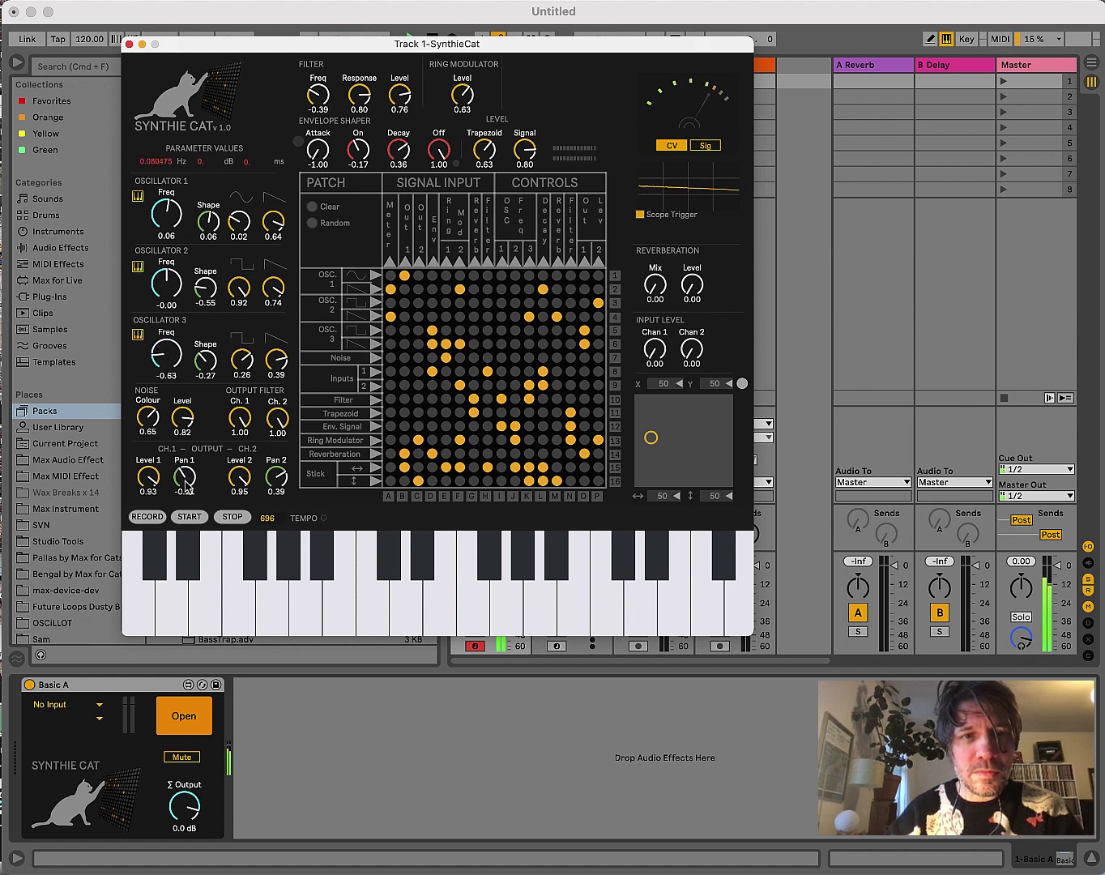
pyautogui.click(312, 206)
pyautogui.moveTo(328, 45); pyautogui.dragTo(434, 27)
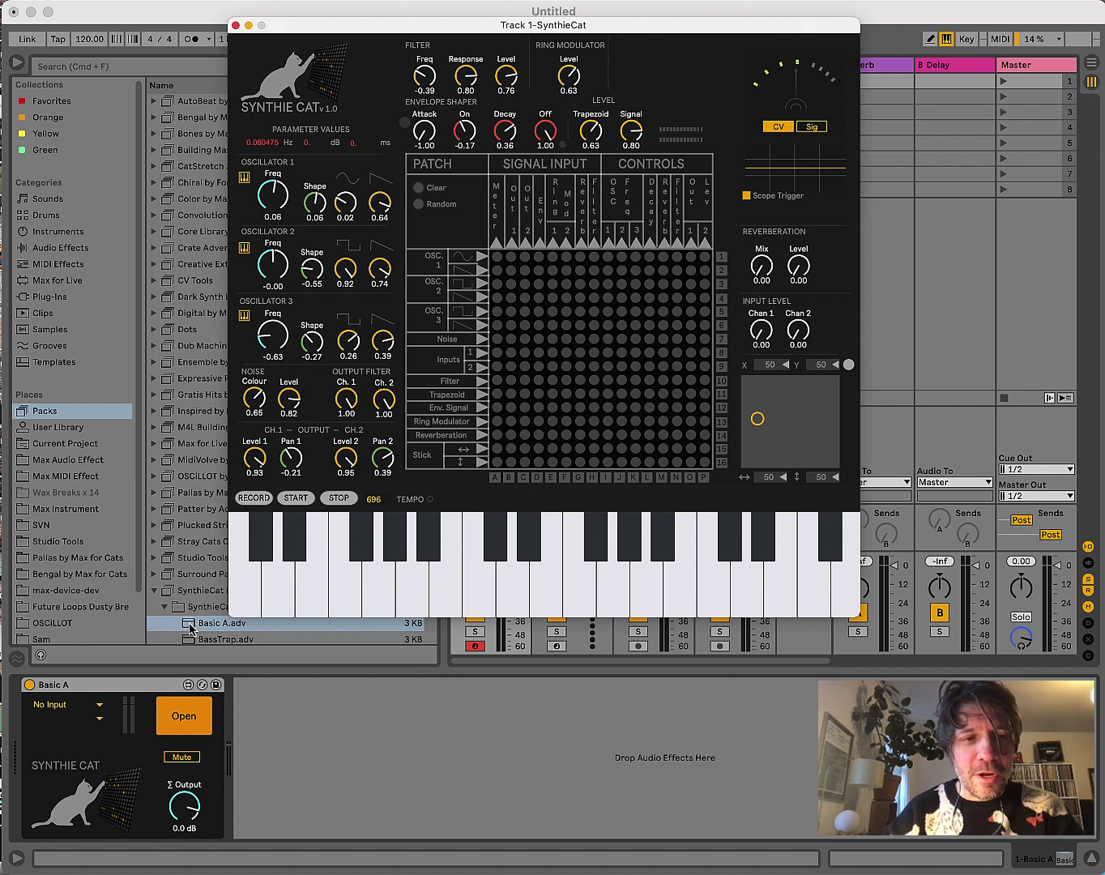
# - Load the Basic A.adv preset from the SynthieCat Presets folder and play a piano key to hear it
pyautogui.click(189, 628)
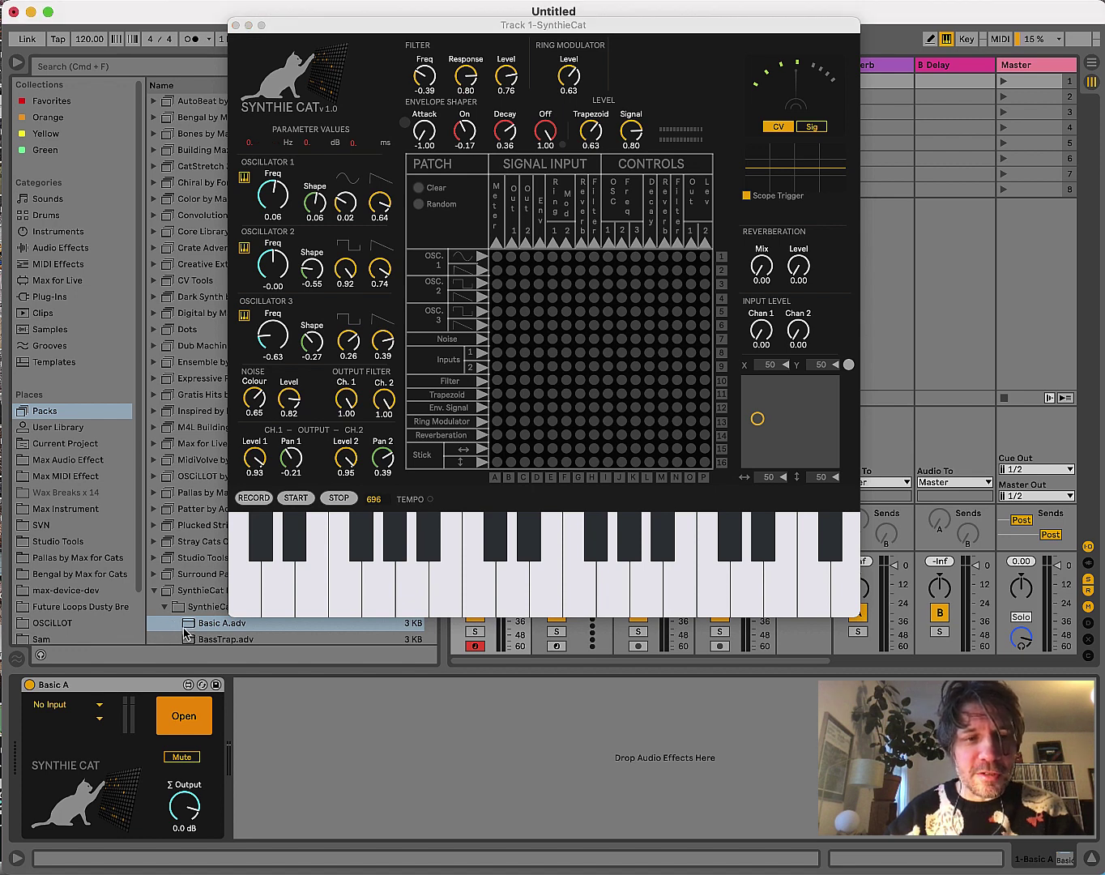
pyautogui.click(185, 631)
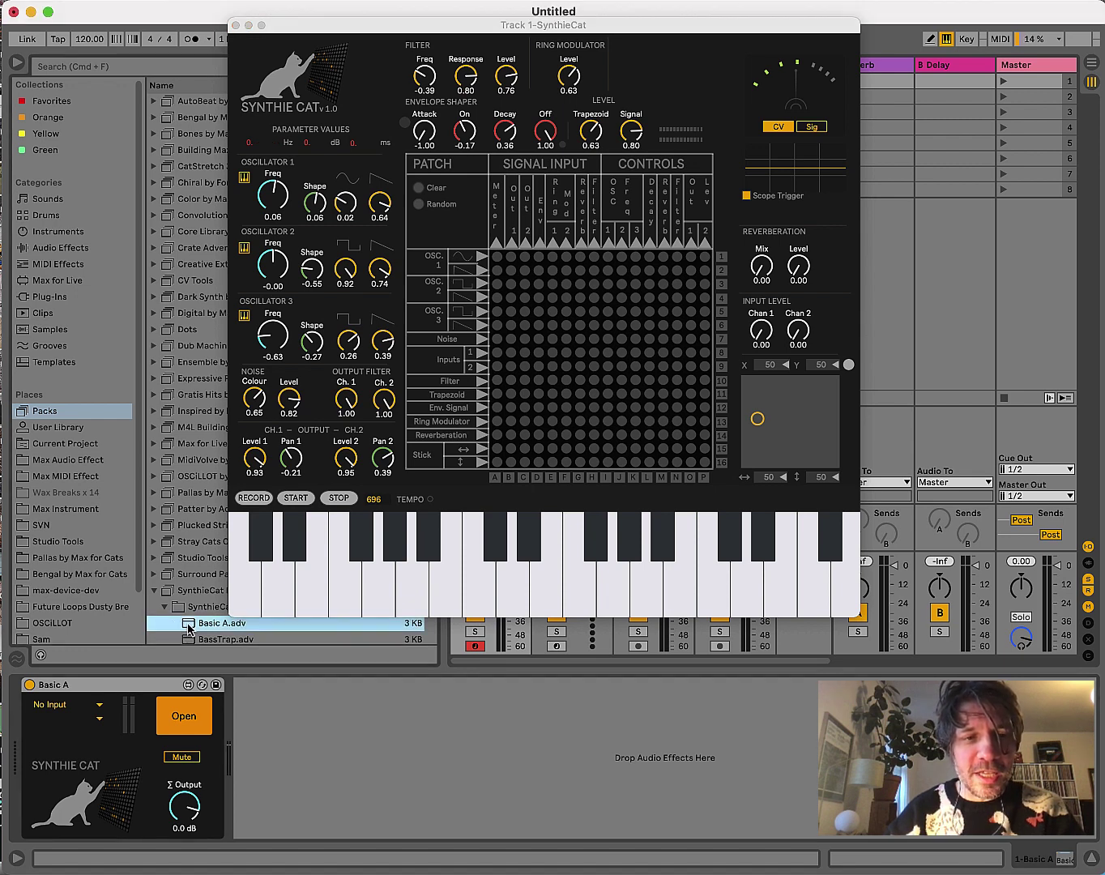
pyautogui.doubleClick(189, 627)
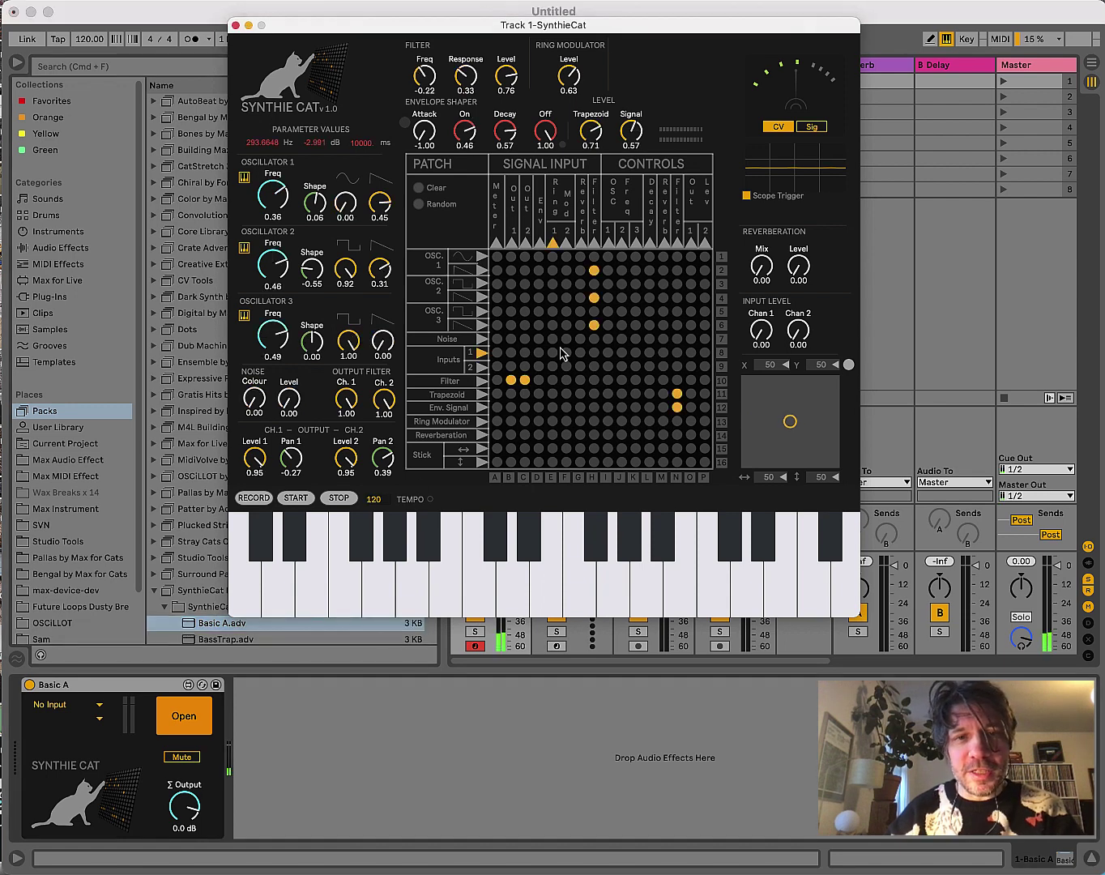
pyautogui.click(496, 573)
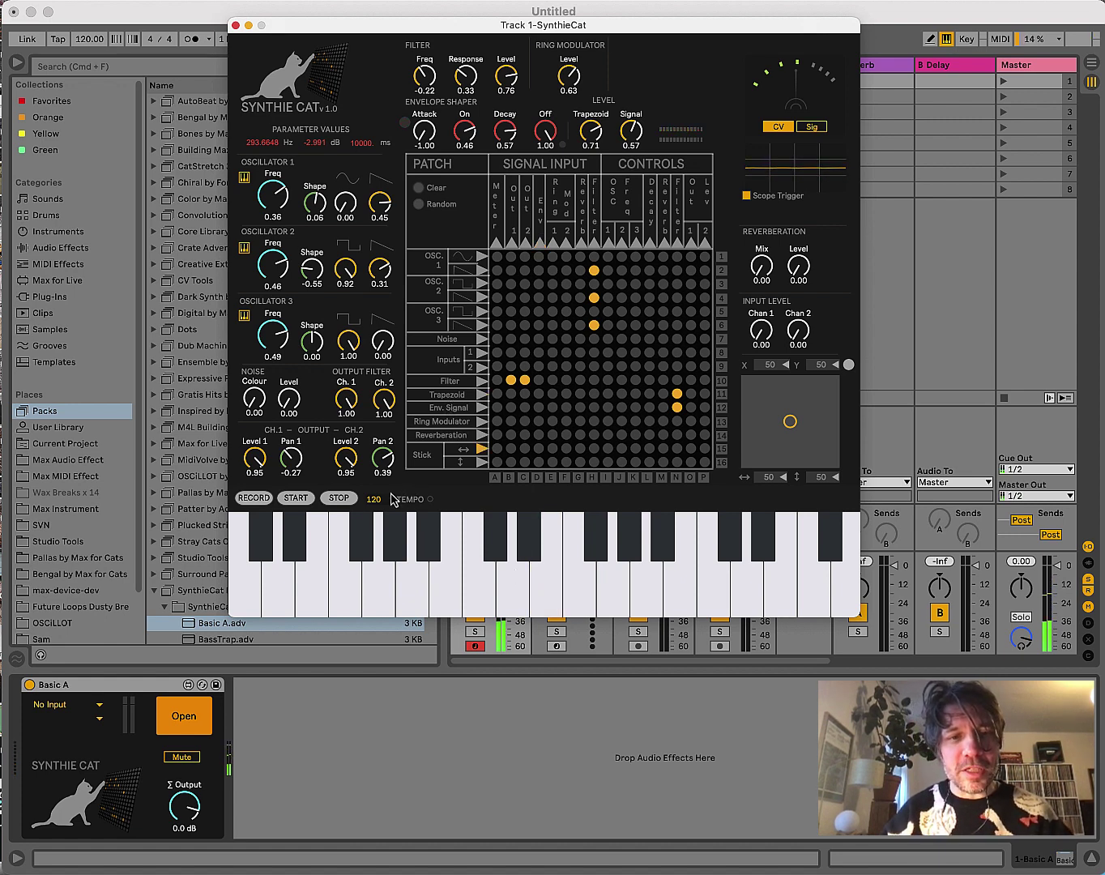
# - Arm RECORD, start the sequencer, push the tempo to 657 and Filter Freq to 0.25, then stop
pyautogui.click(339, 497)
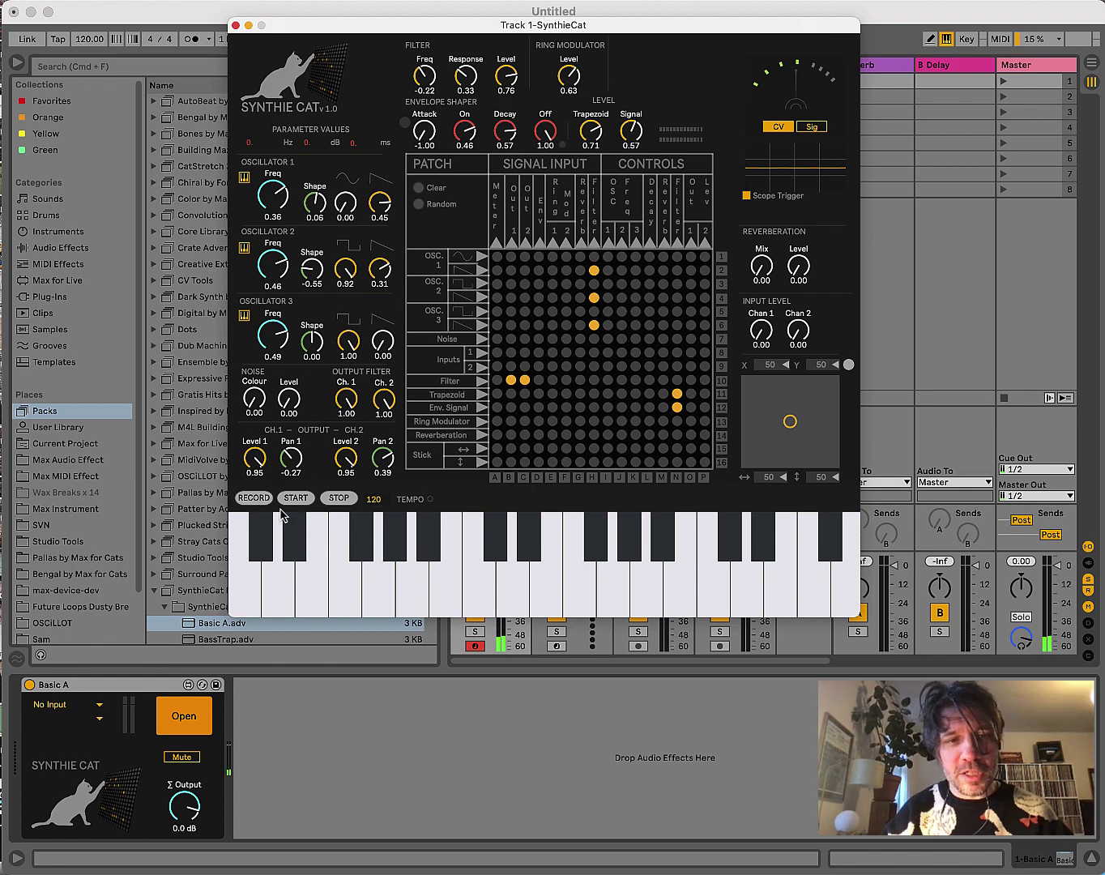
pyautogui.click(254, 498)
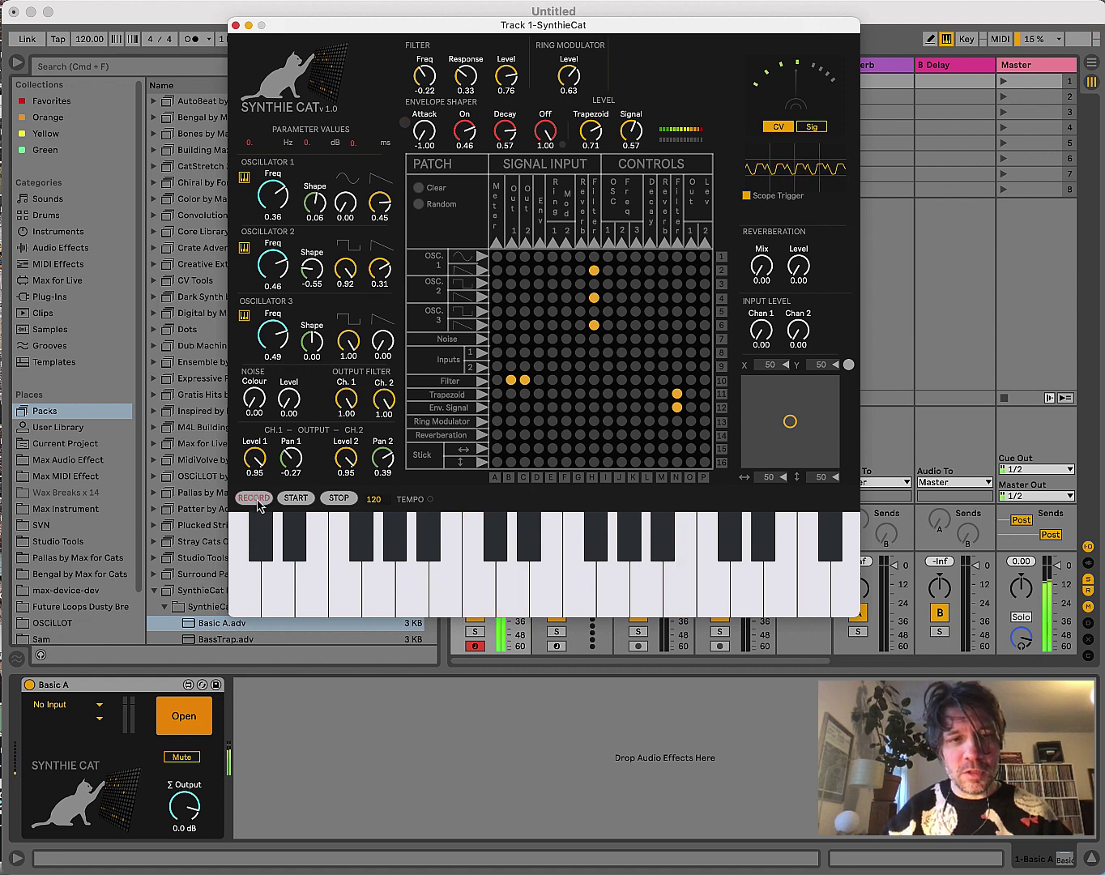
pyautogui.click(294, 498)
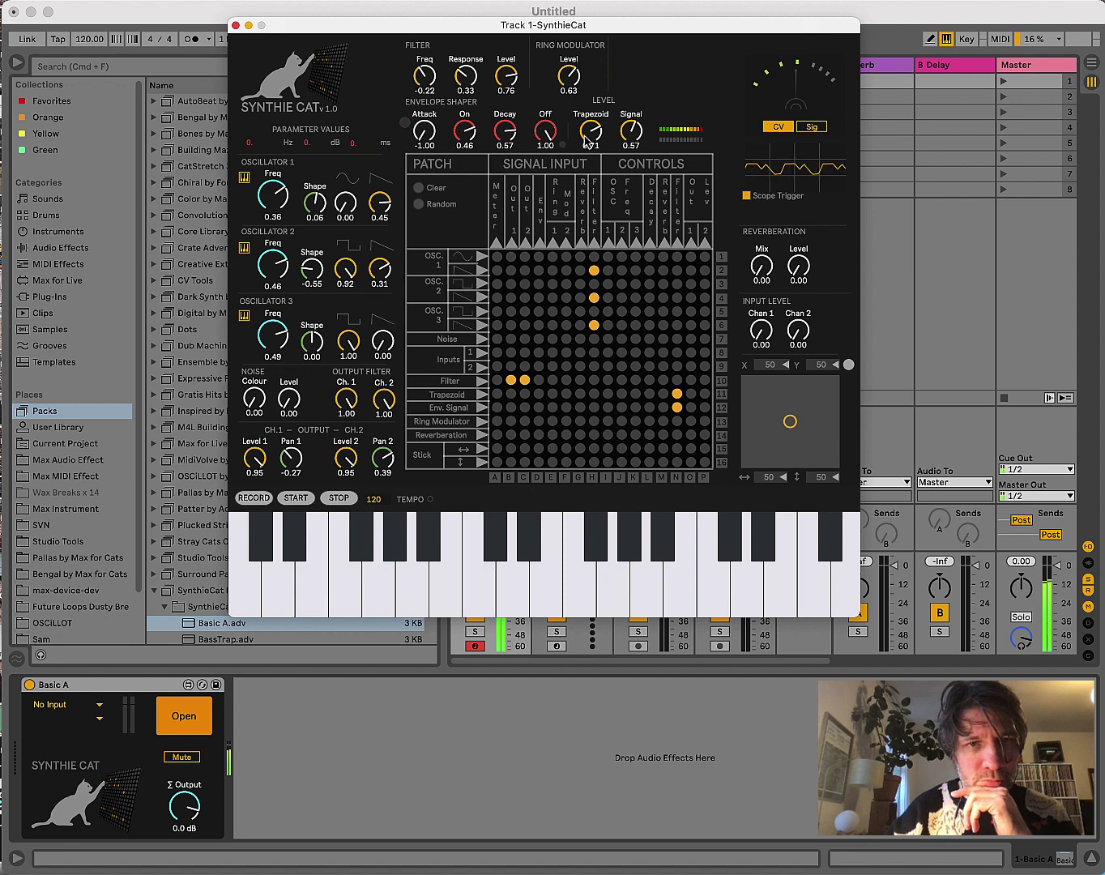
pyautogui.moveTo(377, 497); pyautogui.dragTo(377, 389)
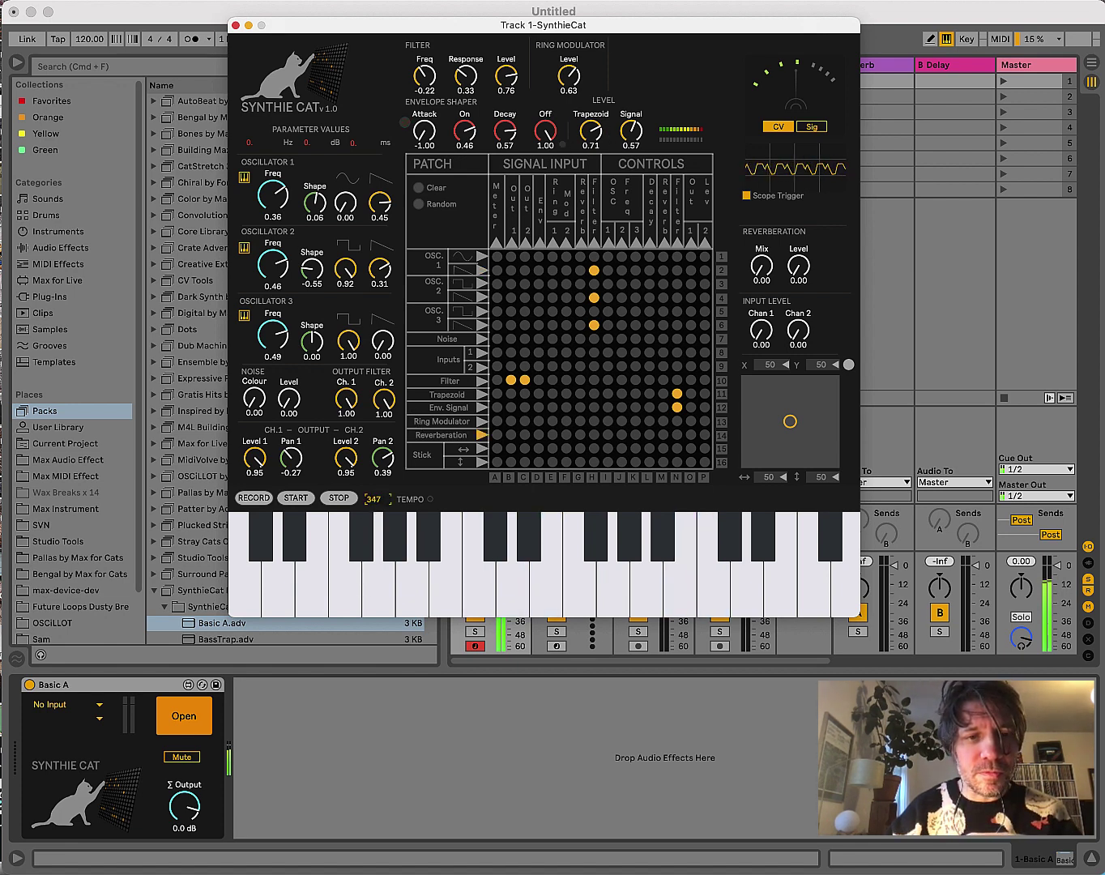
pyautogui.moveTo(377, 324); pyautogui.dragTo(377, 275)
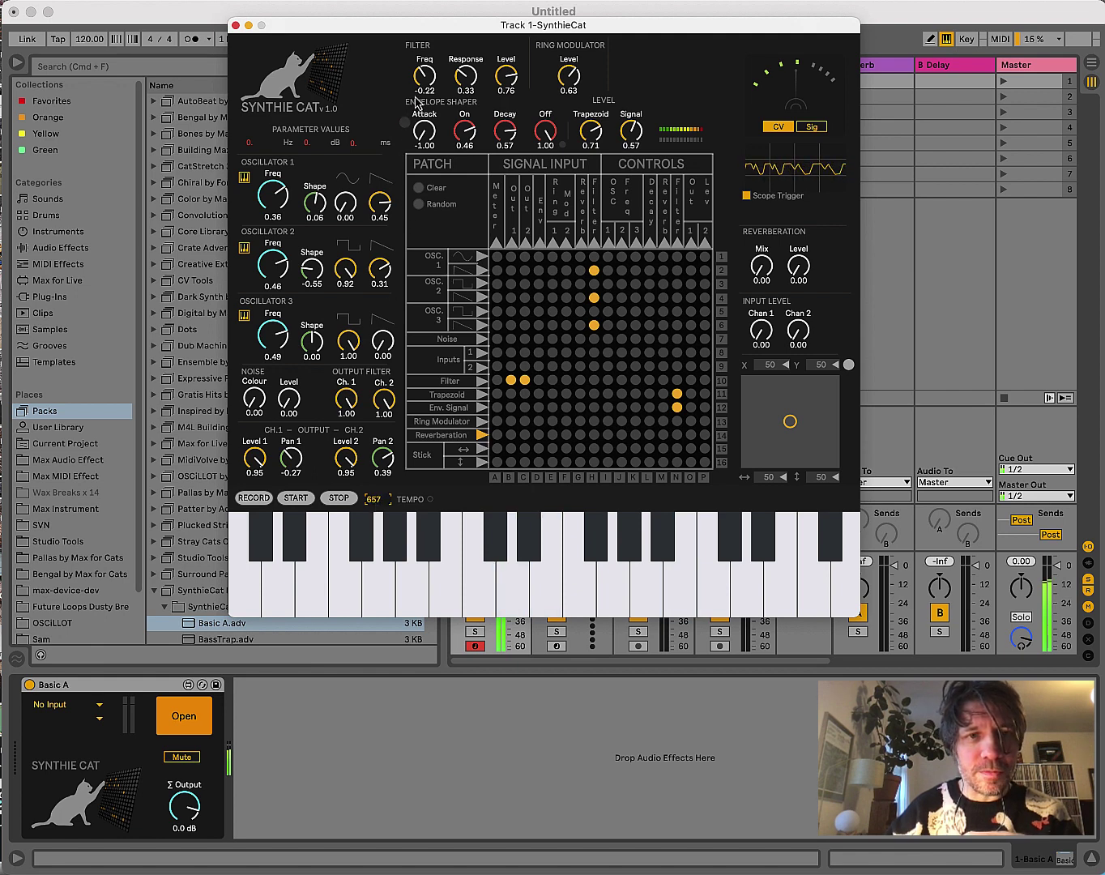
pyautogui.moveTo(423, 88); pyautogui.dragTo(423, 109)
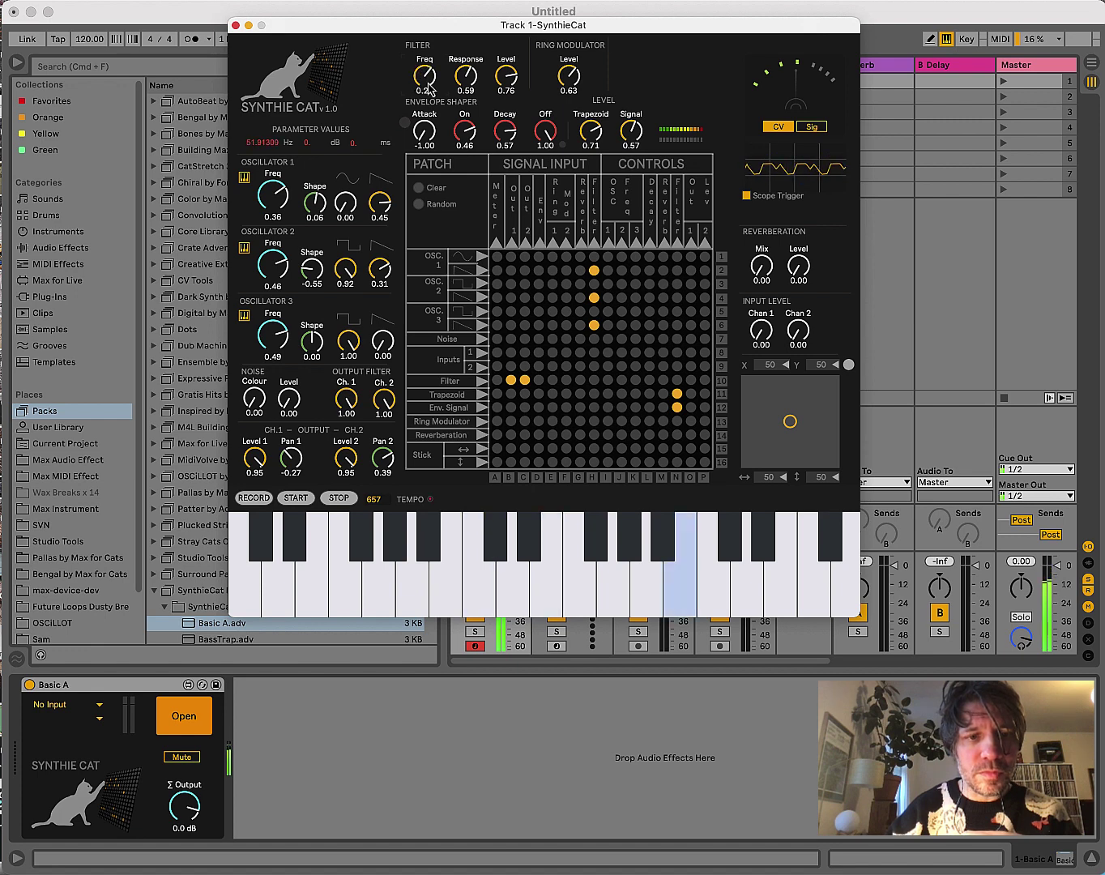
pyautogui.click(338, 498)
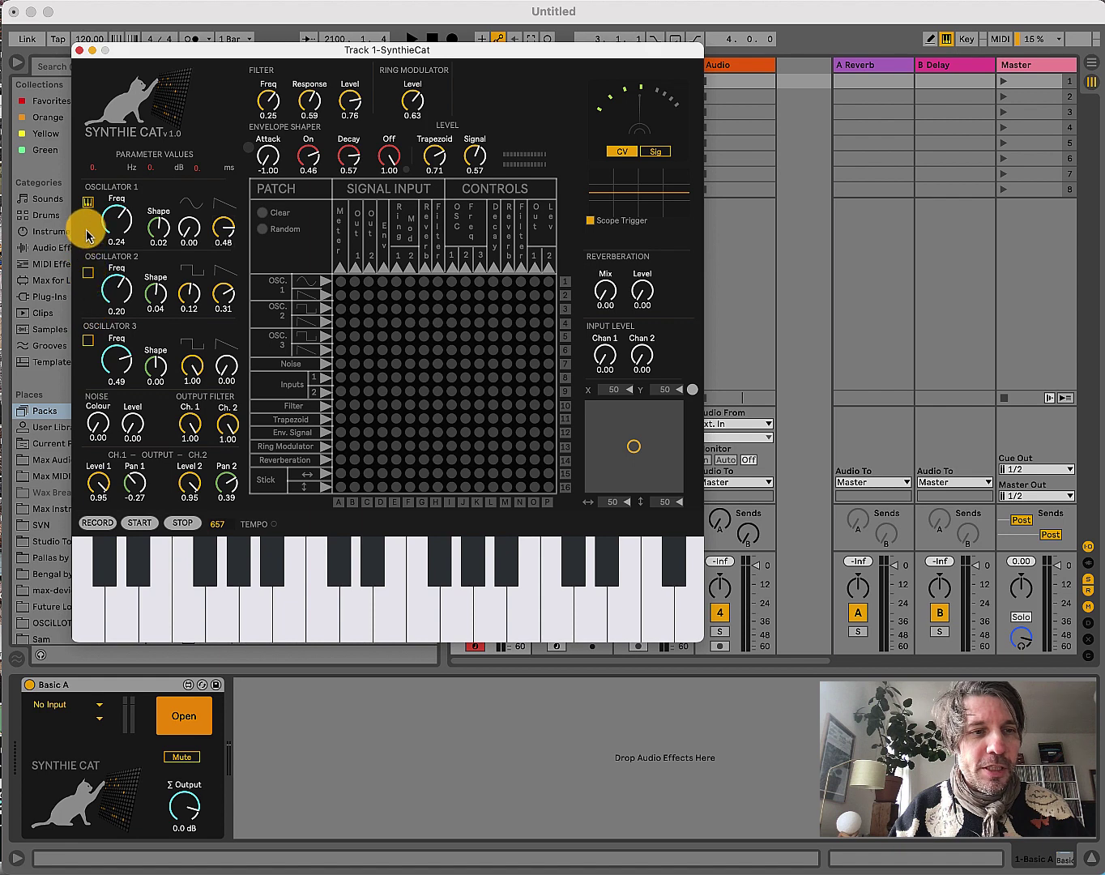
# - Patch Oscillator 1 to both Out 1 and Out 2 in the matrix
pyautogui.click(89, 274)
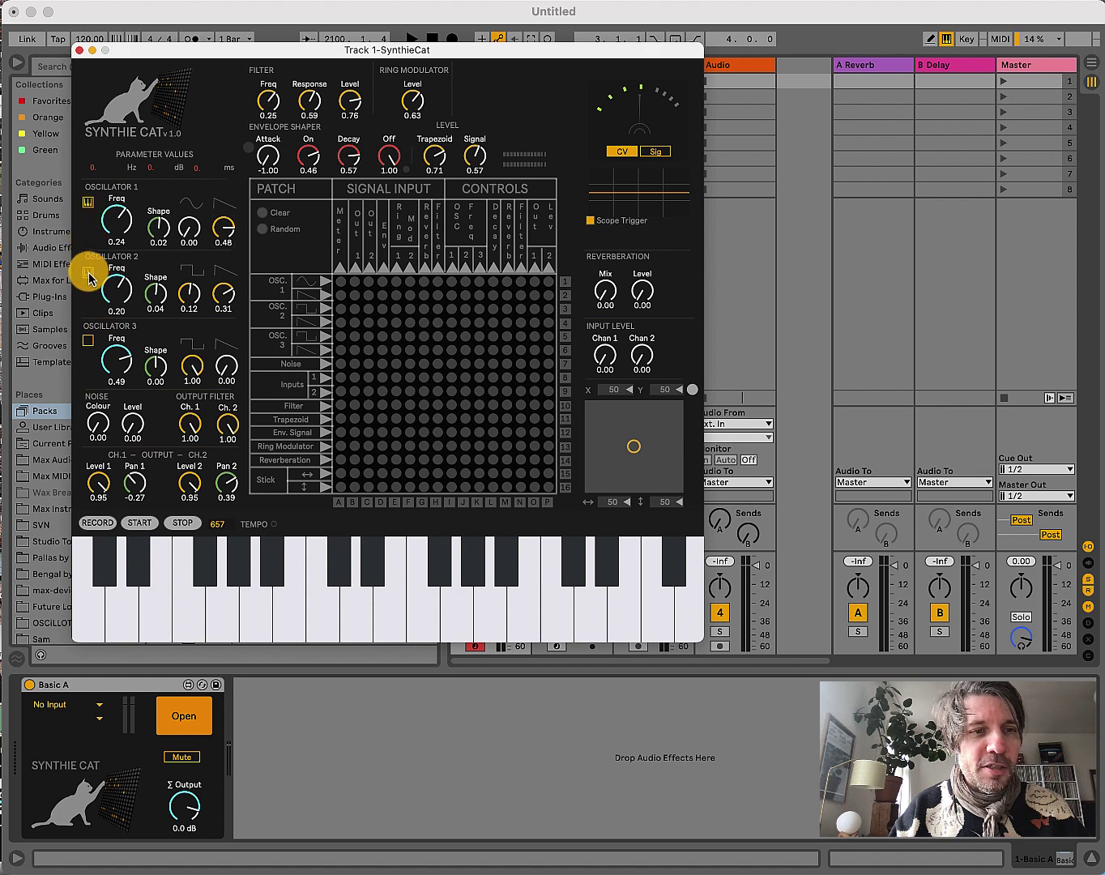
pyautogui.click(354, 294)
pyautogui.click(369, 295)
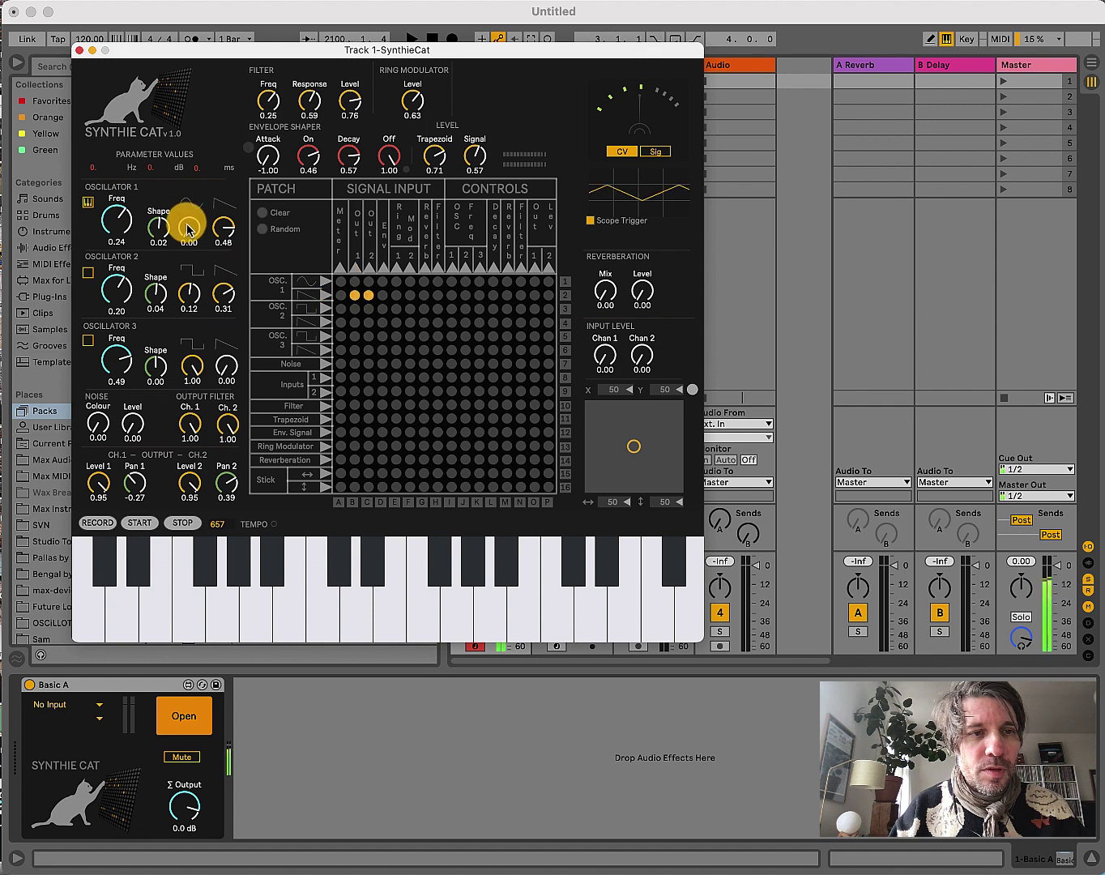
# - Tune Oscillator 1 to Freq 0.39 with keyboard tracking off, then adjust its timbre and shape
pyautogui.moveTo(114, 221); pyautogui.dragTo(113, 216)
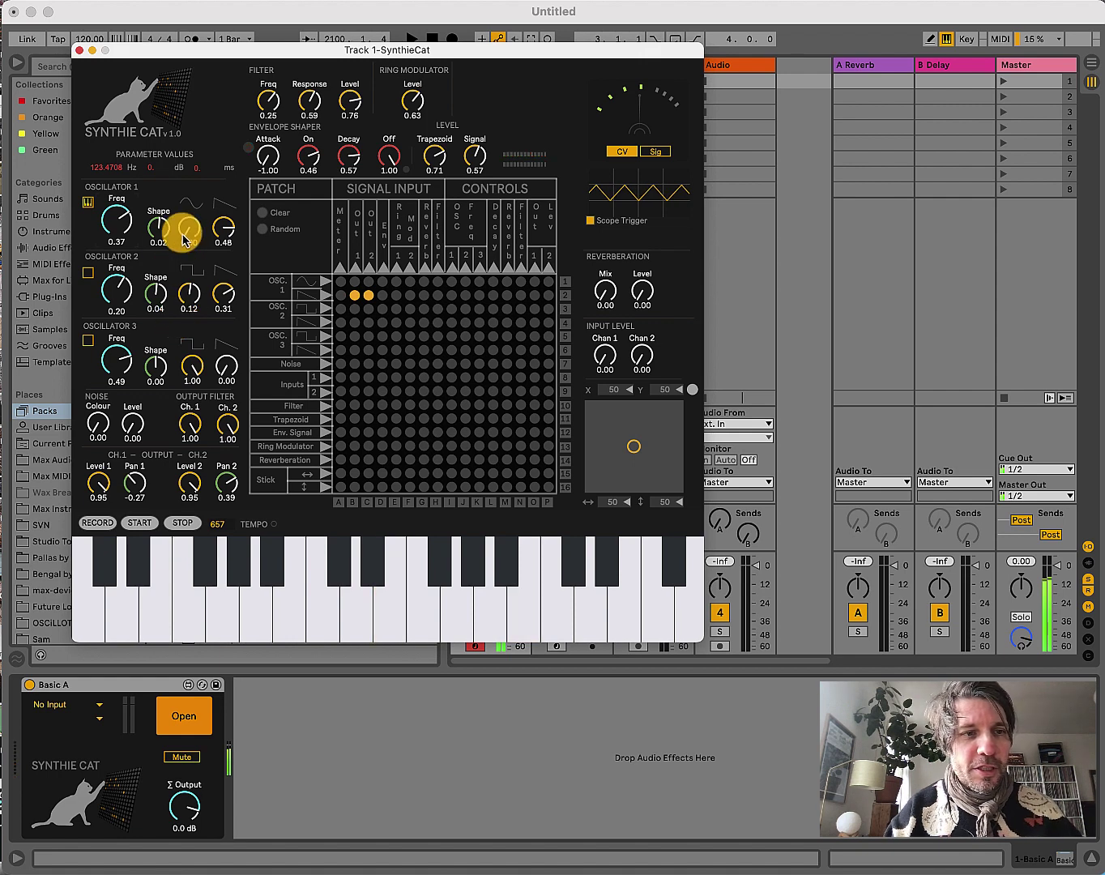
pyautogui.click(88, 203)
pyautogui.moveTo(112, 215); pyautogui.dragTo(138, 233)
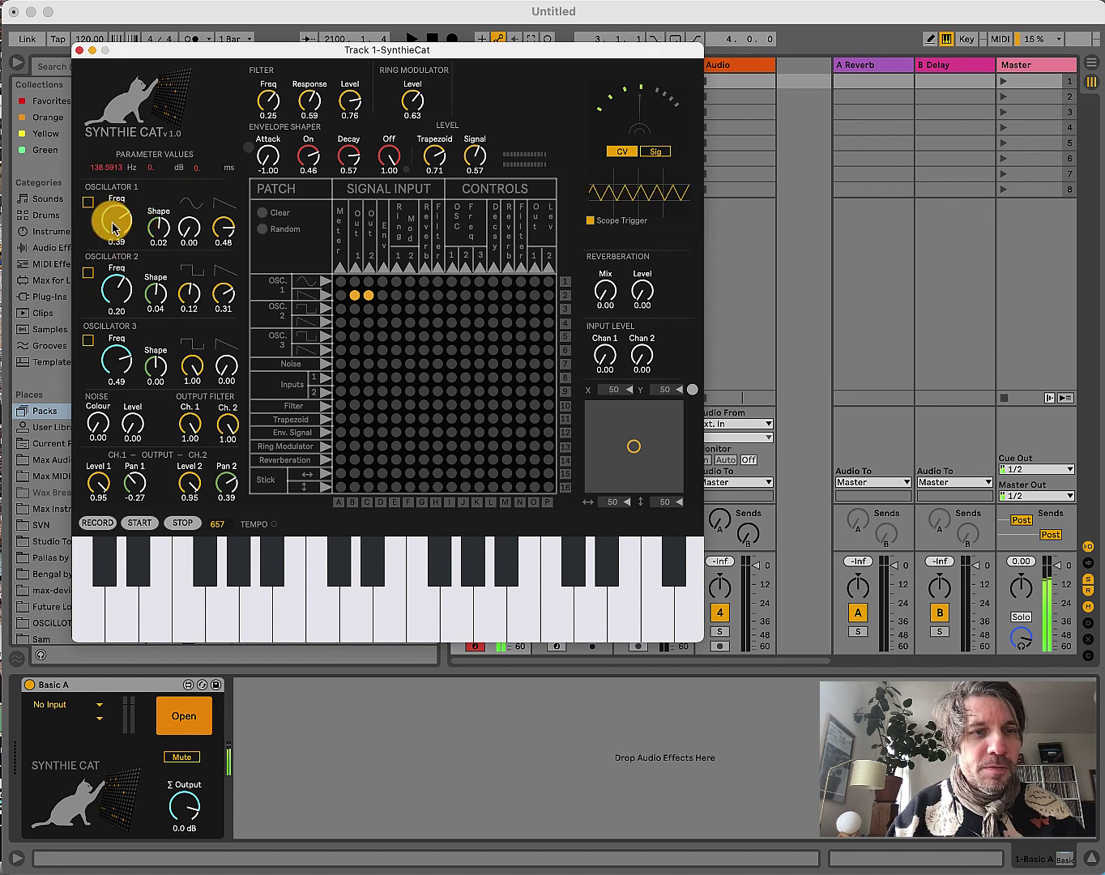
pyautogui.moveTo(227, 235); pyautogui.dragTo(224, 227)
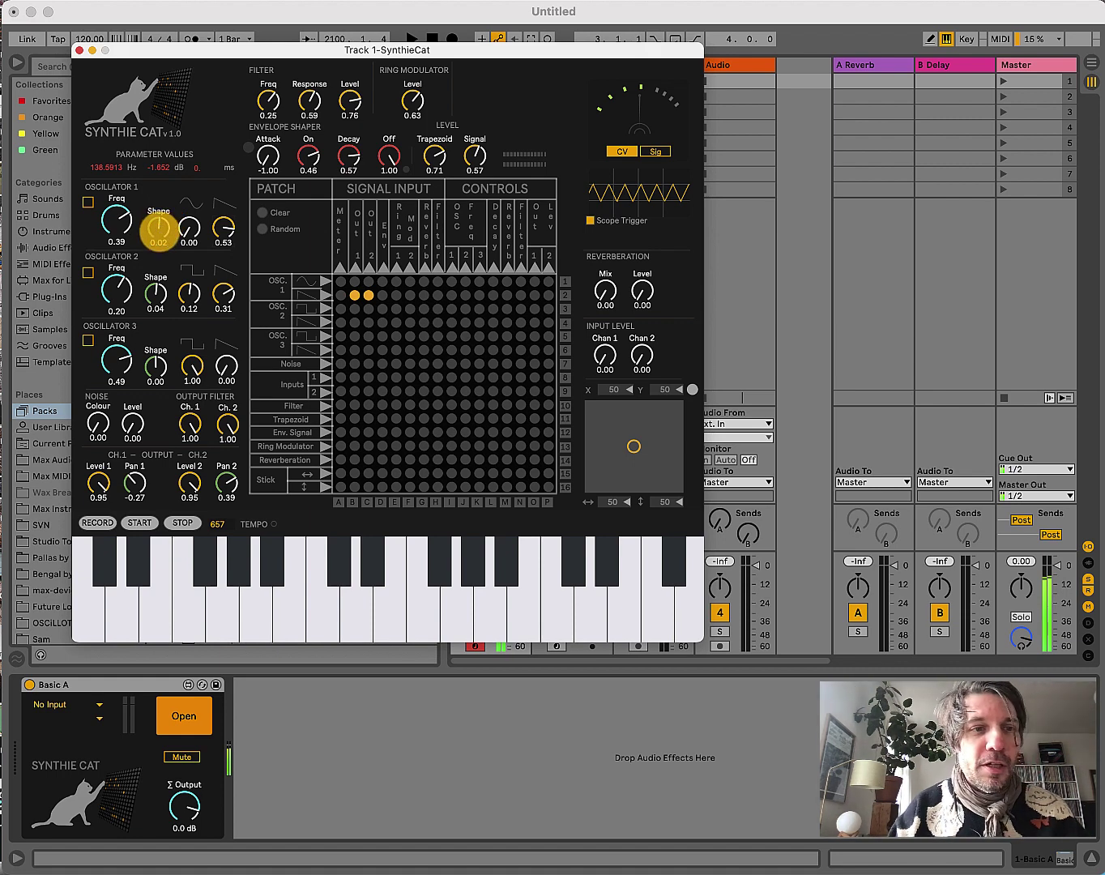
pyautogui.moveTo(160, 231)
pyautogui.mouseDown()
pyautogui.moveTo(168, 285)
pyautogui.moveTo(165, 161)
pyautogui.moveTo(162, 234)
pyautogui.mouseUp()
# - Unpatch Oscillator 1 and patch Oscillator 2's square wave to Out 1 and Out 2
pyautogui.click(354, 295)
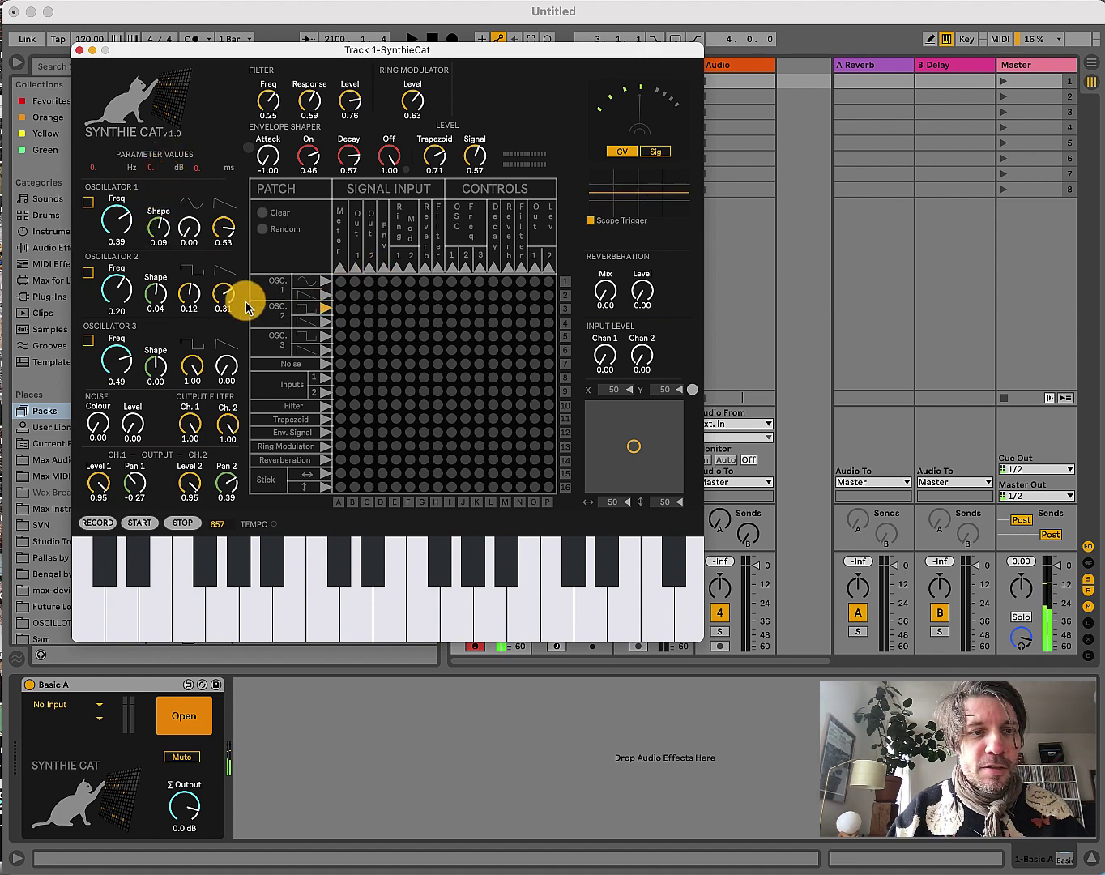
pyautogui.click(324, 310)
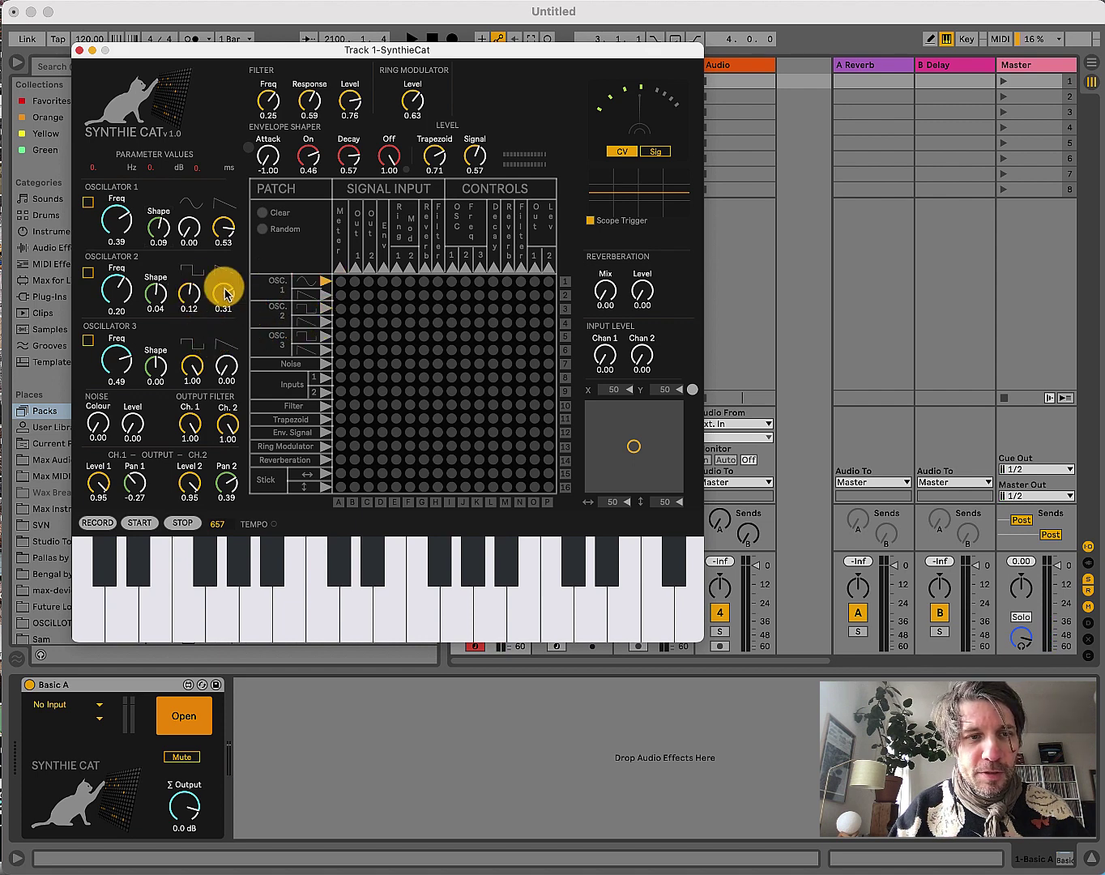
pyautogui.click(355, 309)
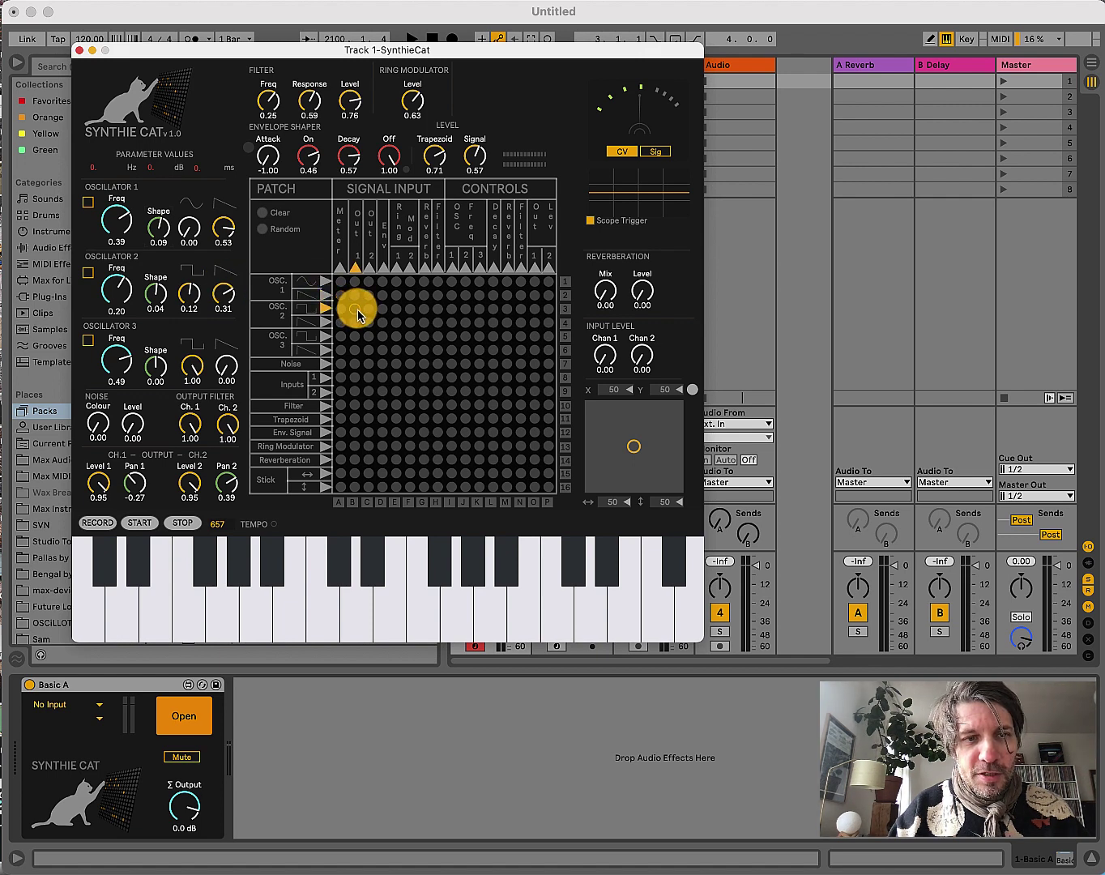
pyautogui.click(368, 310)
# - Adjust Oscillator 2's shape, unpatch it from both outputs, and lower its Freq to 0.06
pyautogui.moveTo(163, 296); pyautogui.dragTo(153, 251)
pyautogui.click(354, 310)
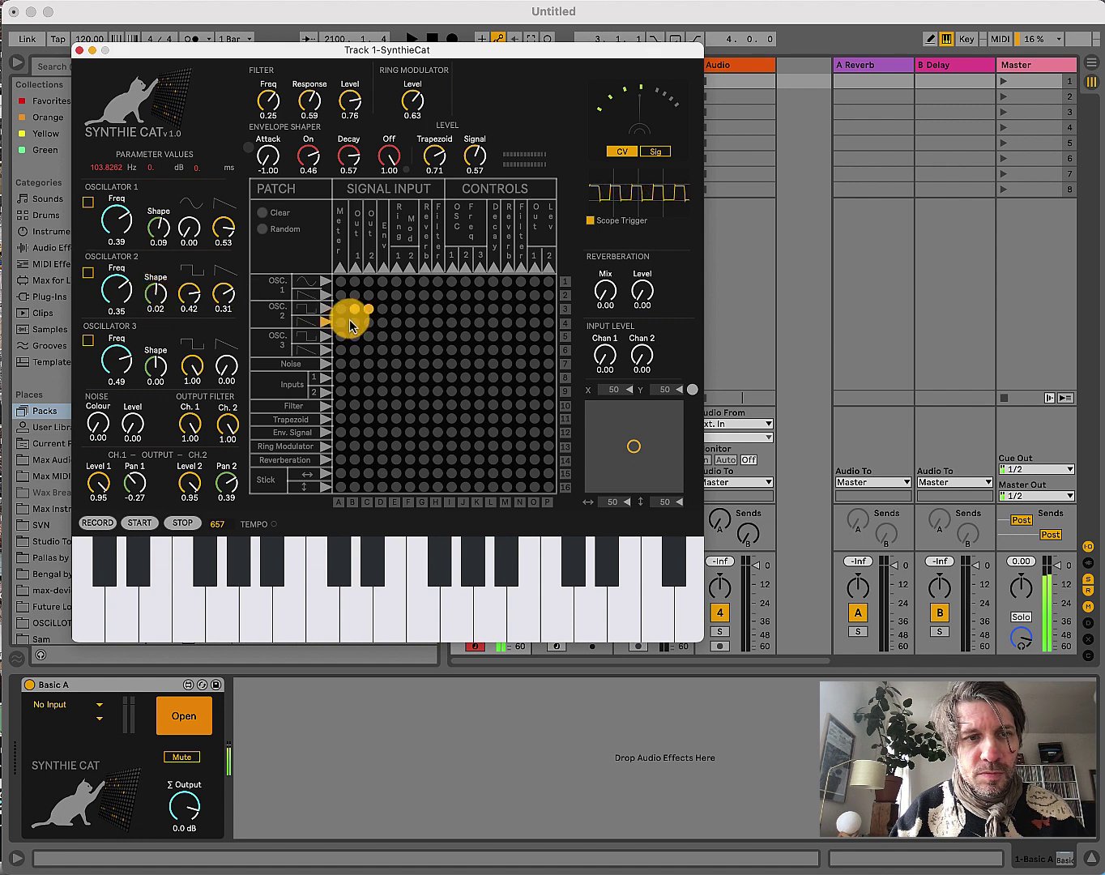
pyautogui.click(369, 308)
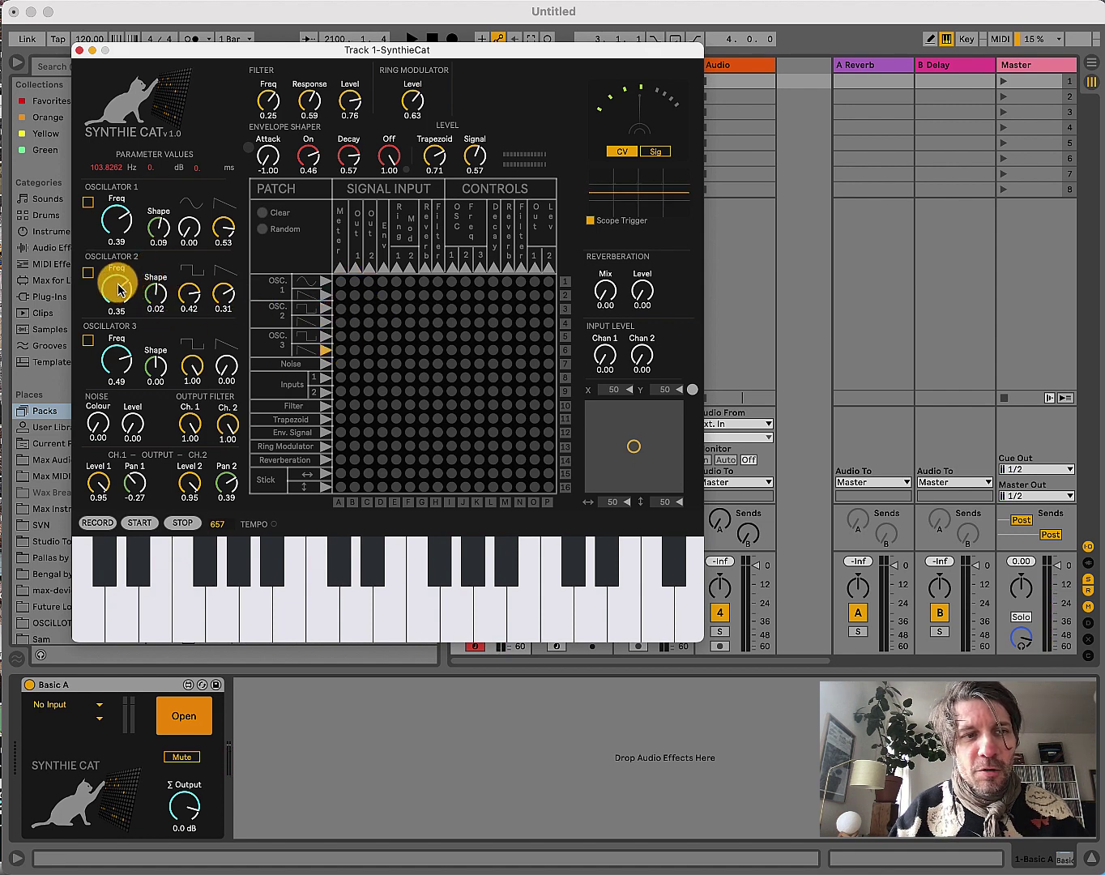
pyautogui.moveTo(118, 289)
pyautogui.mouseDown()
pyautogui.moveTo(115, 357)
pyautogui.moveTo(117, 254)
pyautogui.moveTo(117, 293)
pyautogui.mouseUp()
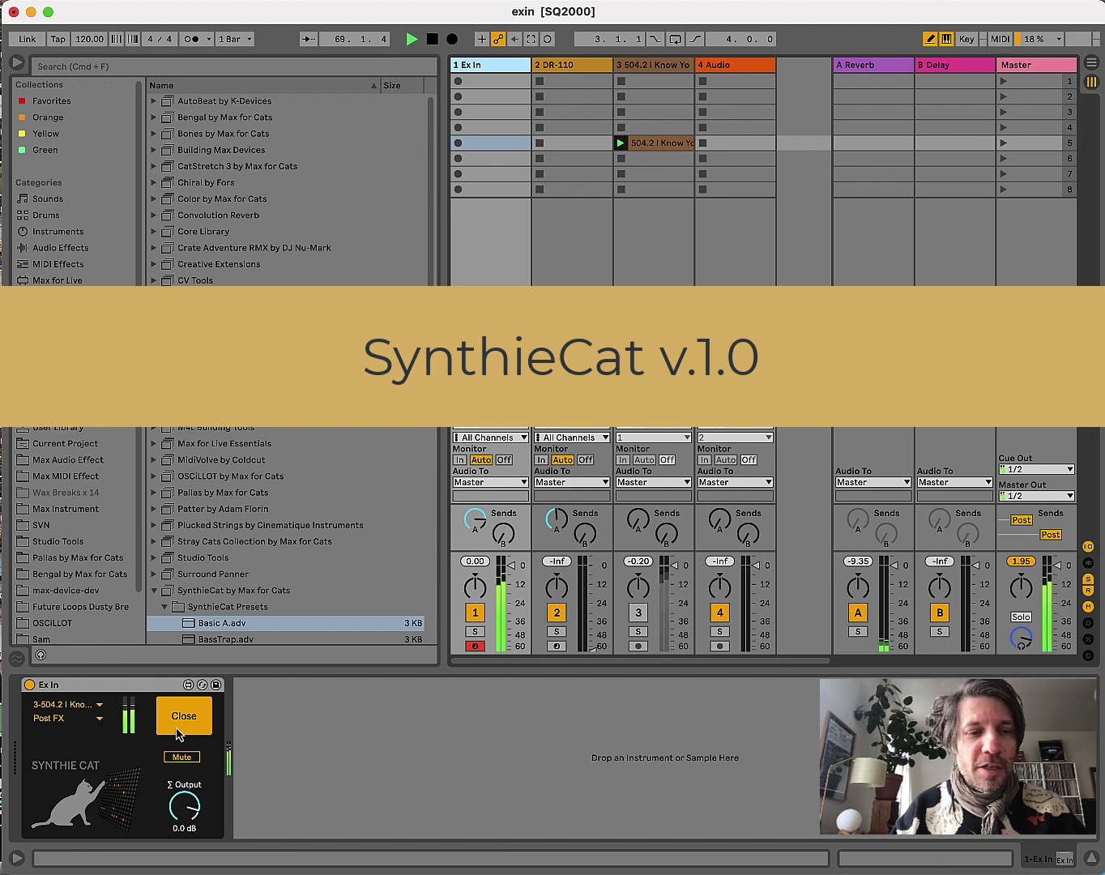
# - Close and reopen the SynthieCat editor on the Ex In track
pyautogui.click(185, 720)
pyautogui.click(185, 716)
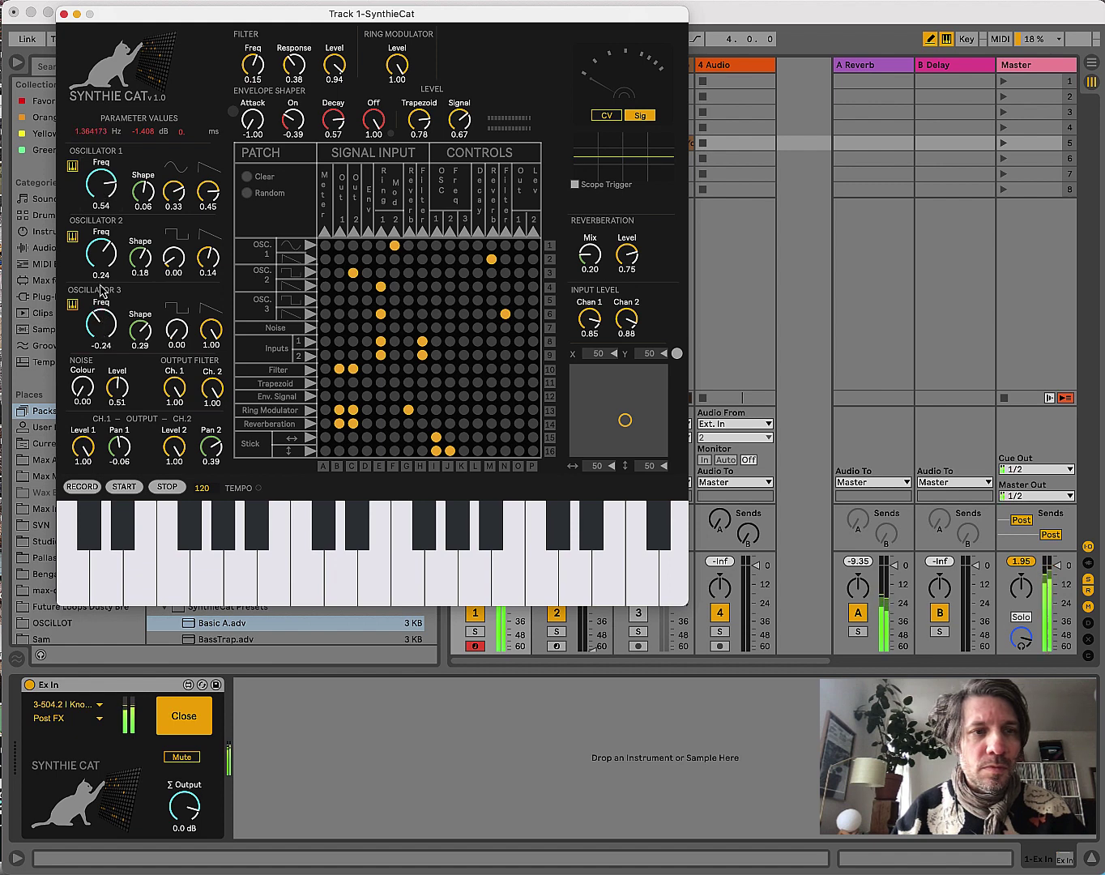
# - Set oscillator frequencies to 0.37, -0.37 and -0.32 and the filter frequency to -0.23
pyautogui.moveTo(102, 263); pyautogui.dragTo(101, 279)
pyautogui.moveTo(105, 198); pyautogui.dragTo(105, 188)
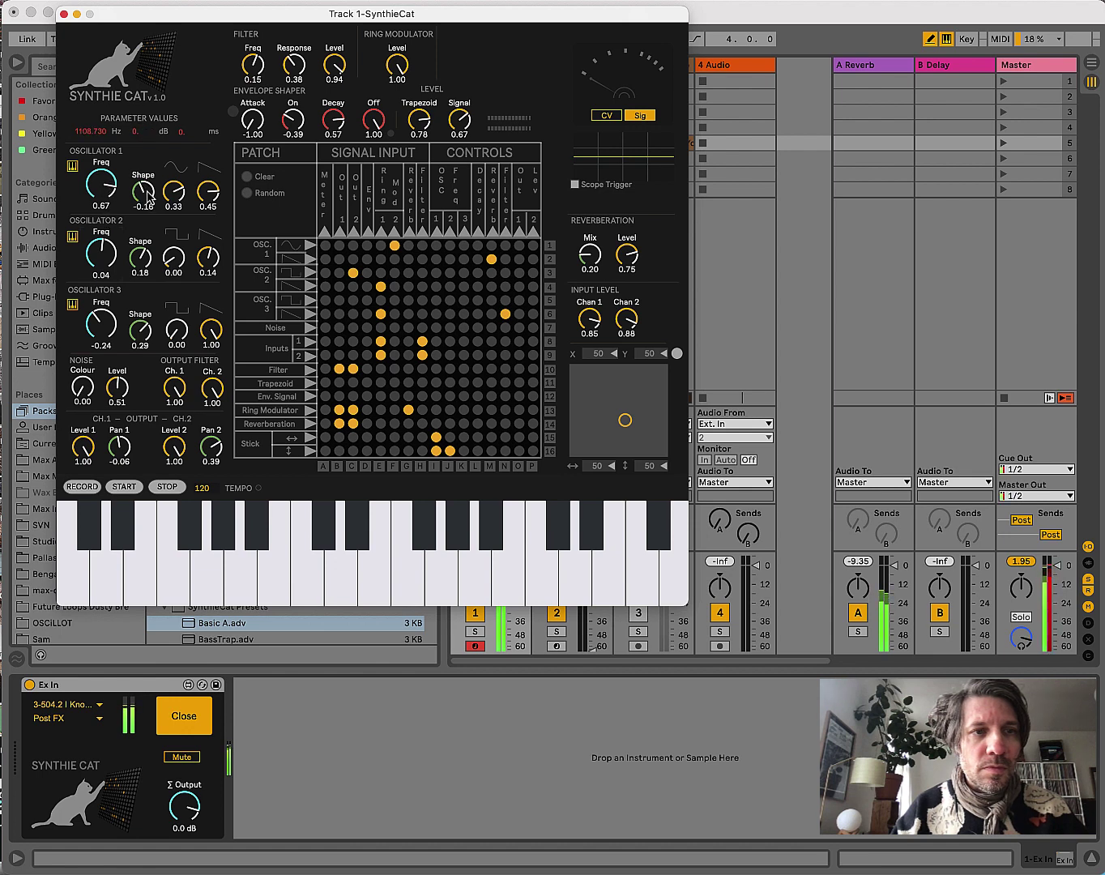
pyautogui.moveTo(253, 64); pyautogui.dragTo(253, 76)
pyautogui.moveTo(101, 323)
pyautogui.mouseDown()
pyautogui.moveTo(101, 306)
pyautogui.moveTo(100, 321)
pyautogui.mouseUp()
pyautogui.moveTo(101, 254); pyautogui.dragTo(101, 269)
pyautogui.moveTo(101, 324); pyautogui.dragTo(101, 354)
pyautogui.moveTo(101, 254); pyautogui.dragTo(100, 256)
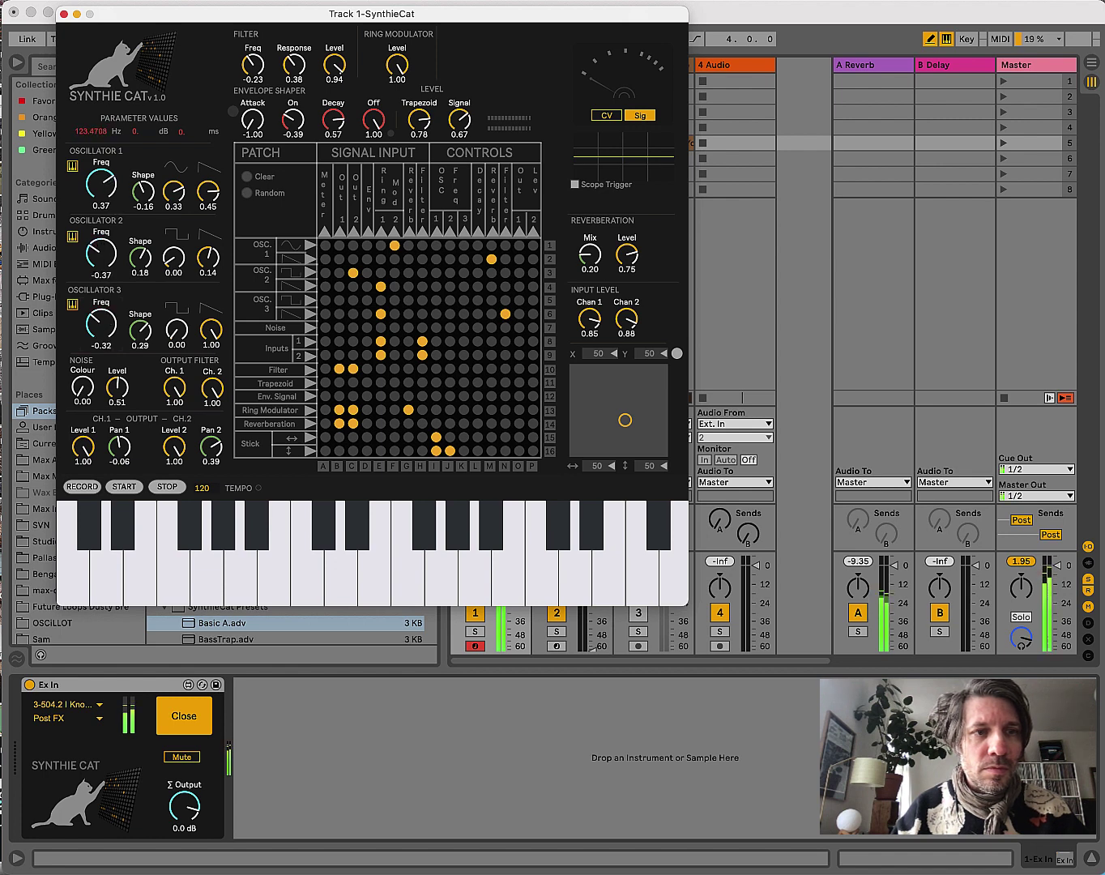